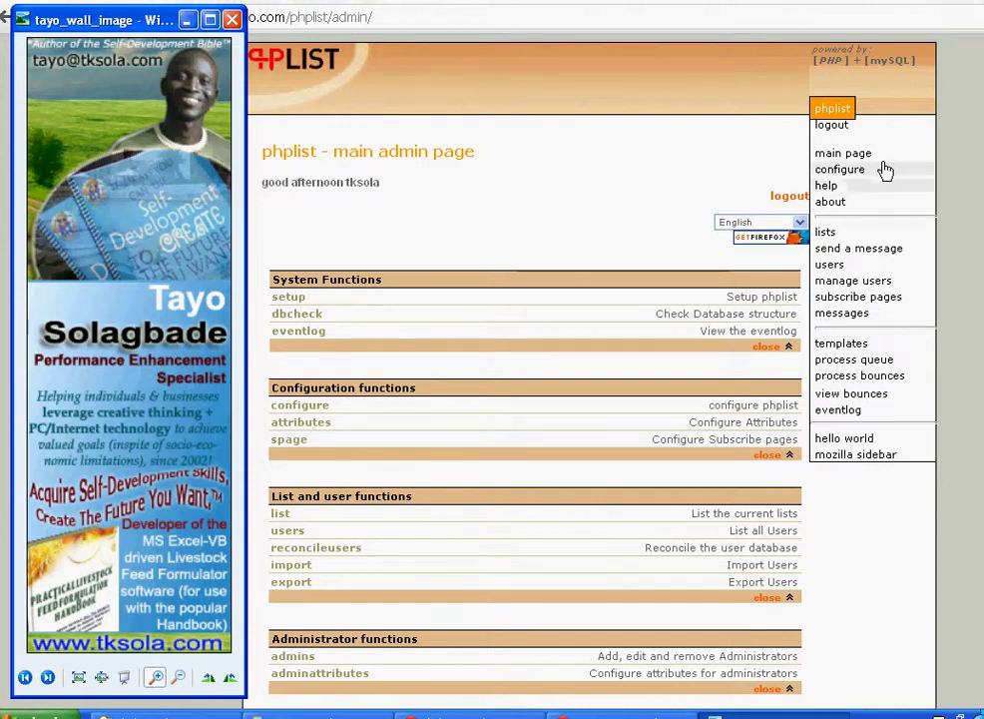
- Open phpList's send a message page from the side menu
{"action": "left_click", "coordinate": [858, 250]}
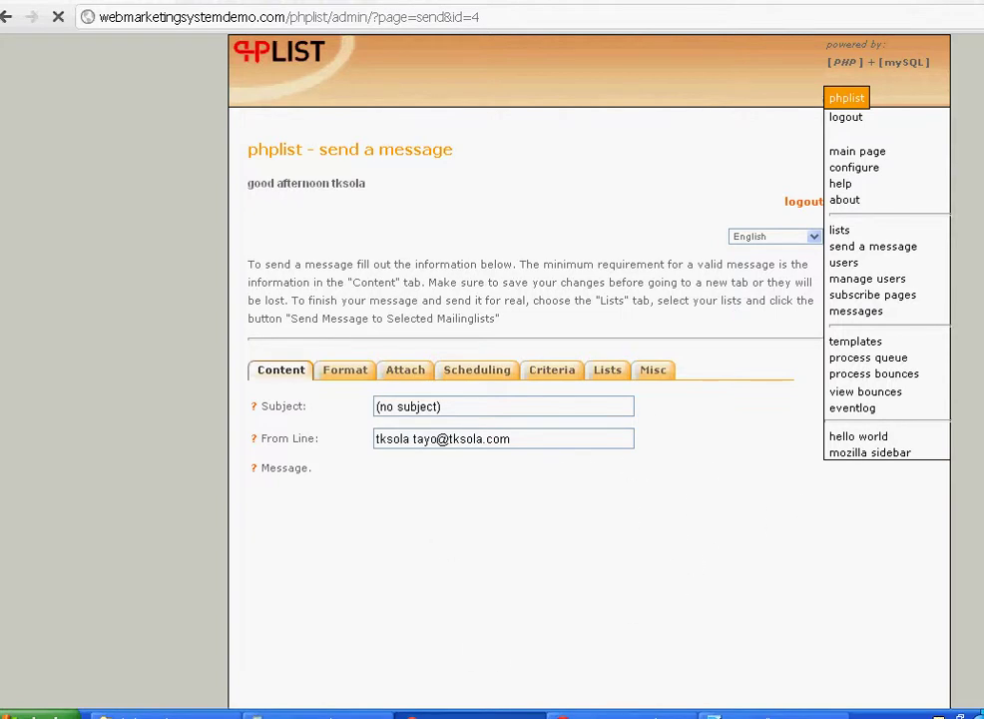
{"action": "scroll", "coordinate": [489, 199], "scroll_direction": "down", "scroll_amount": 5}
{"action": "scroll", "coordinate": [490, 199], "scroll_direction": "up", "scroll_amount": 2}
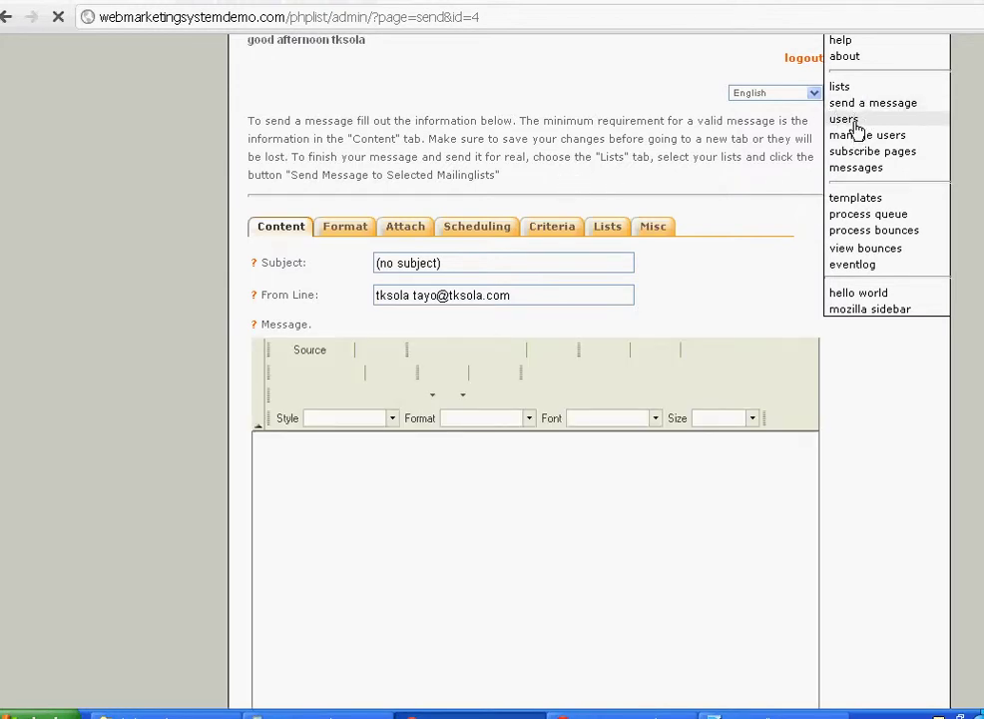
{"action": "left_click", "coordinate": [505, 498]}
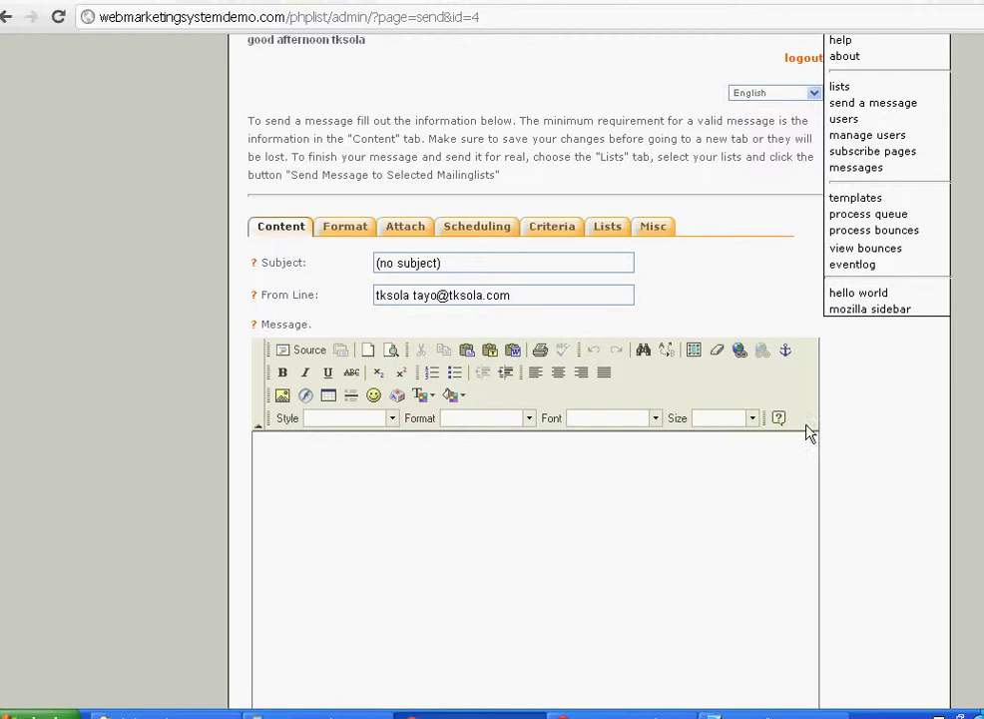
{"action": "scroll", "coordinate": [535, 399], "scroll_direction": "down", "scroll_amount": 10}
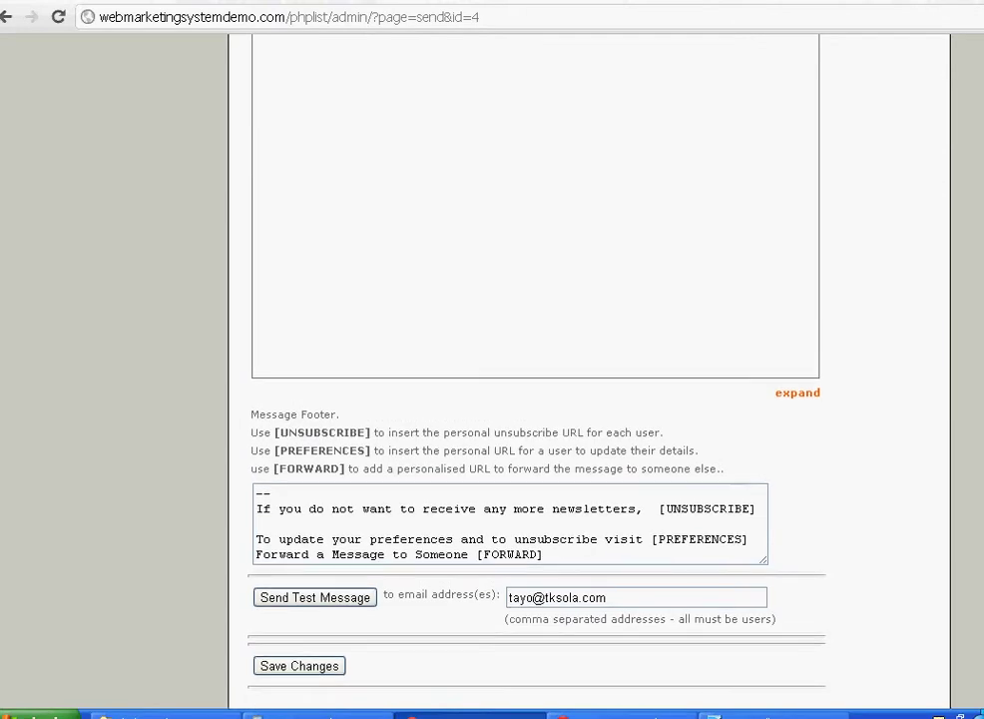
{"action": "left_click", "coordinate": [706, 511]}
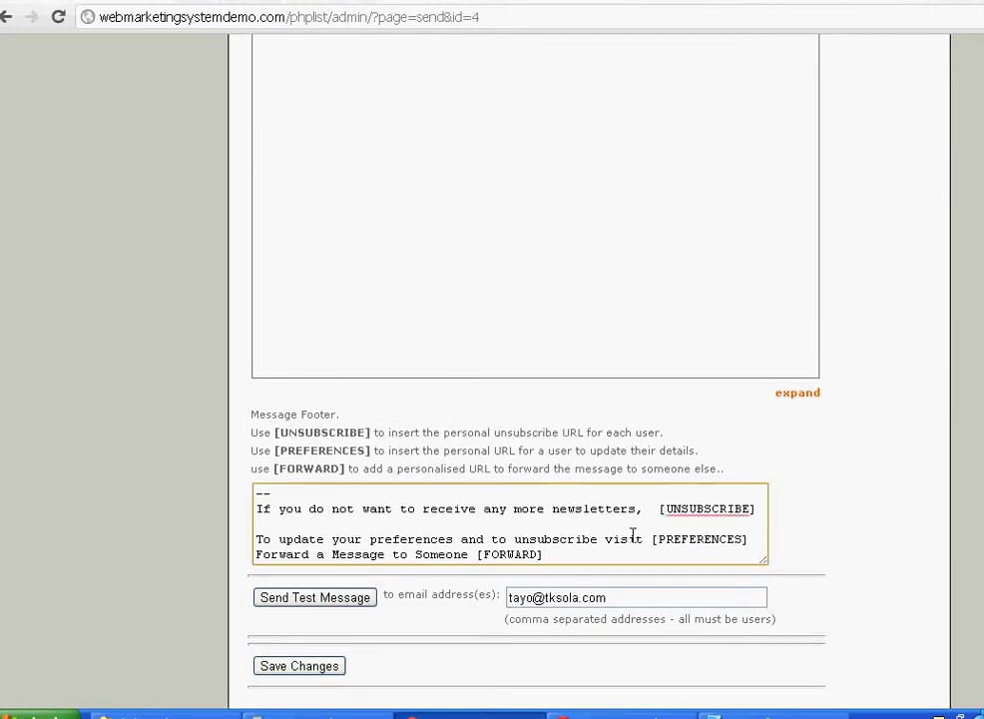
{"action": "left_click", "coordinate": [547, 555]}
{"action": "scroll", "coordinate": [668, 499], "scroll_direction": "up", "scroll_amount": 10}
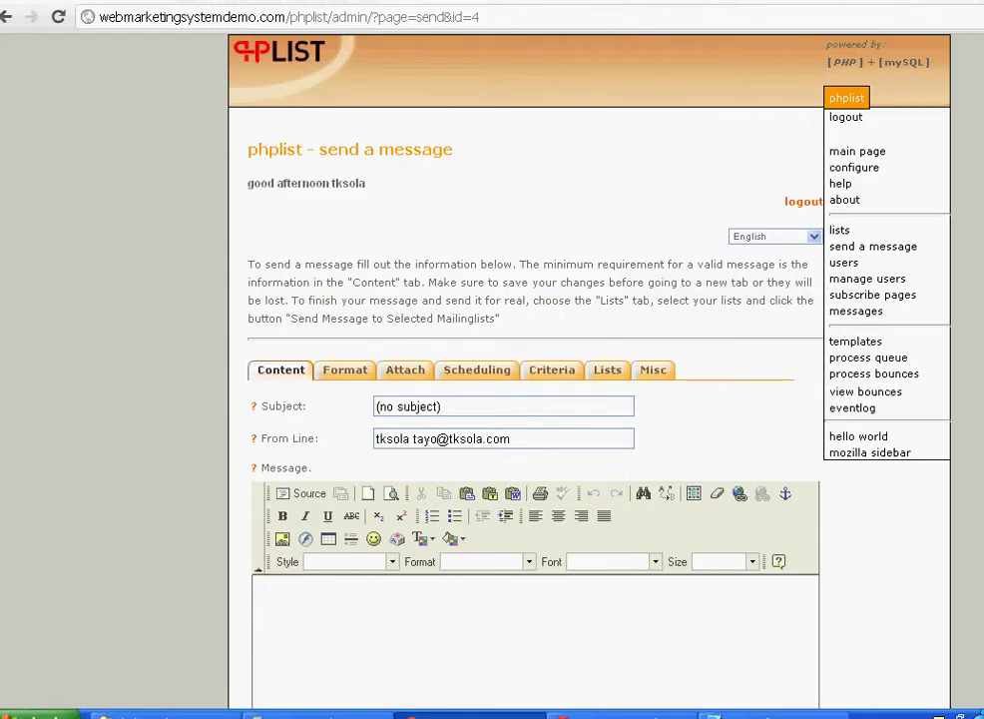
- Add a new user with the contact's e-mail address, confirmed set to 1, and save it
{"action": "left_click", "coordinate": [848, 264]}
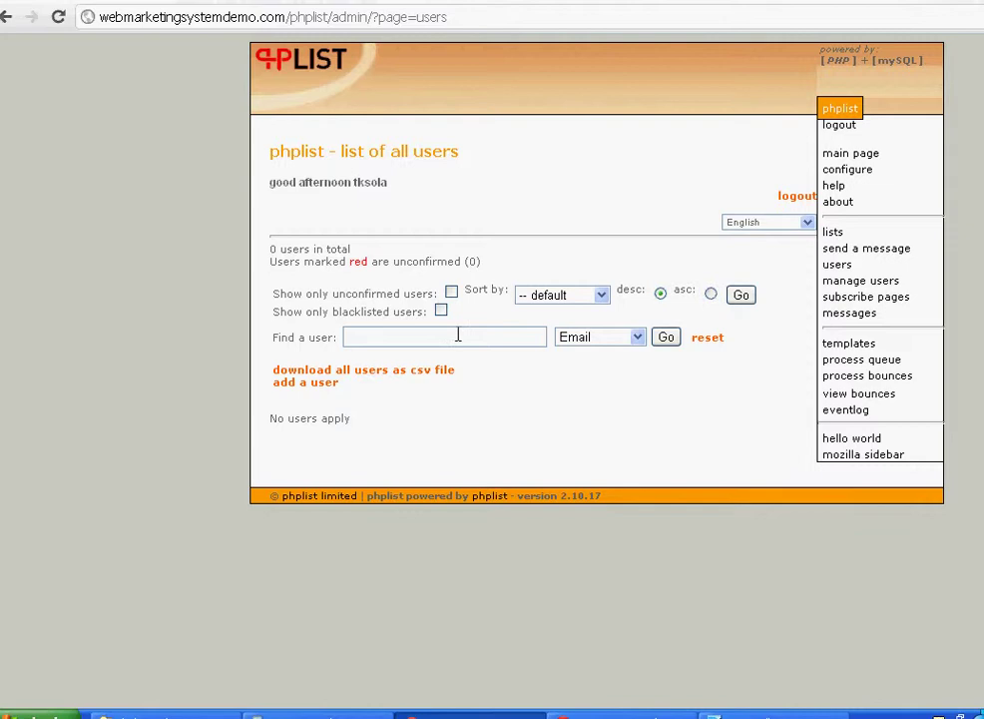
{"action": "left_click", "coordinate": [310, 390]}
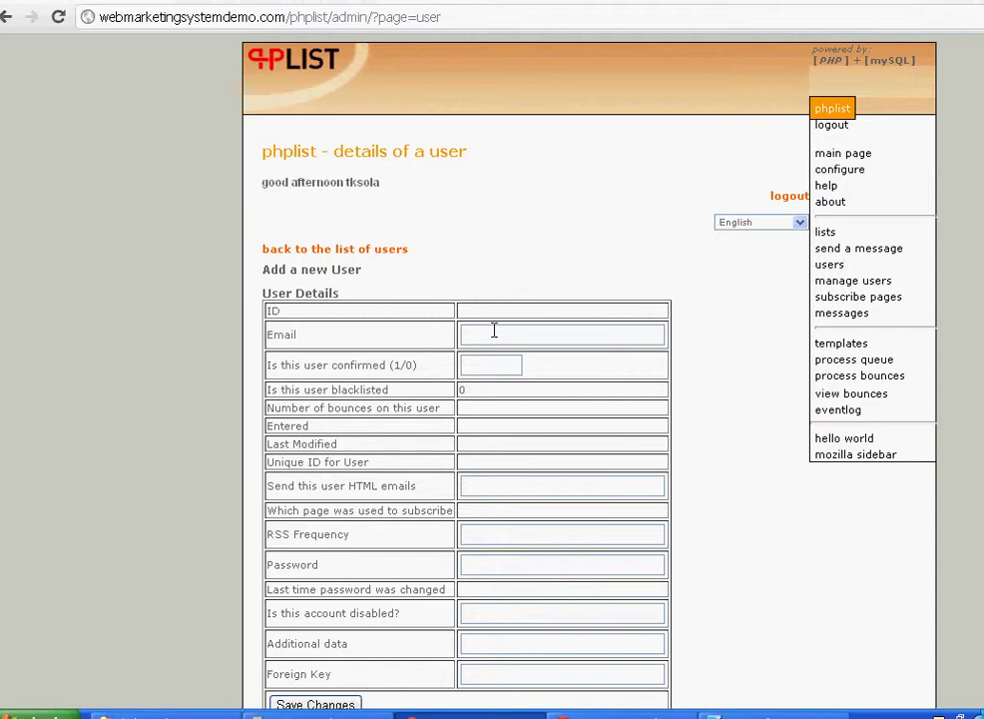
{"action": "left_click", "coordinate": [569, 336]}
{"action": "type", "text": "tay"}
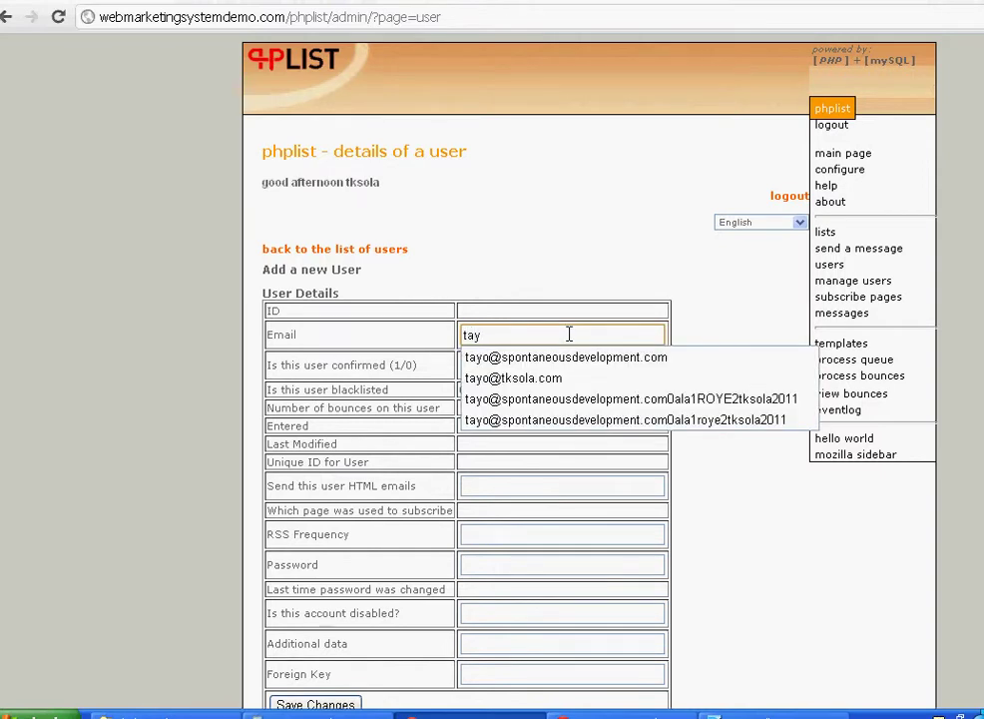
{"action": "key", "text": "Down"}
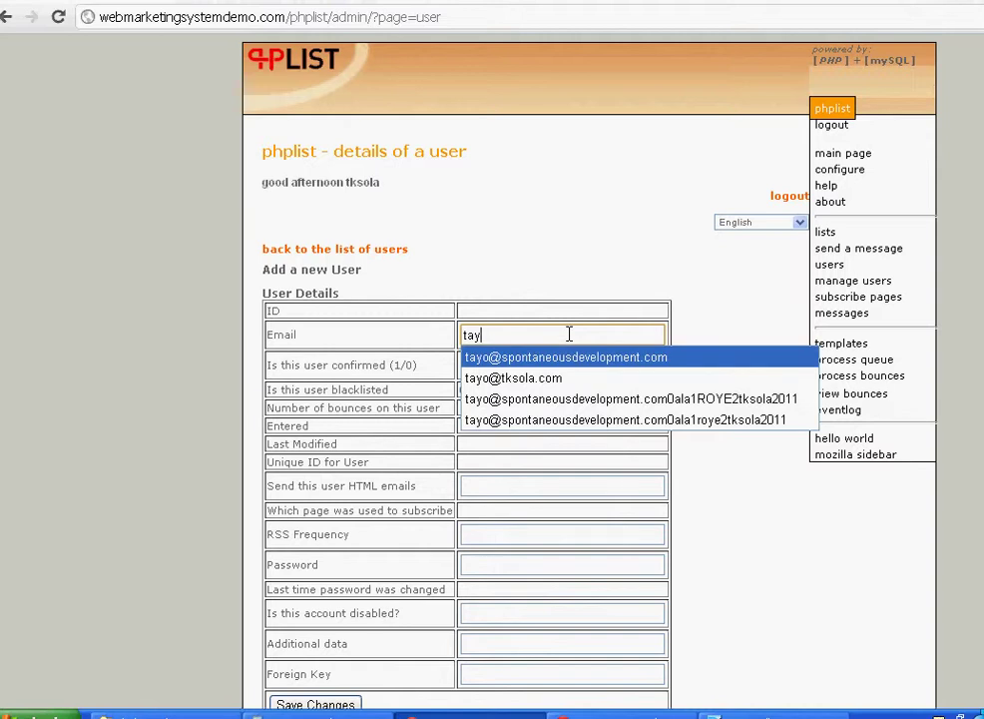
{"action": "key", "text": "Return"}
{"action": "key", "text": "Tab"}
{"action": "type", "text": "1"}
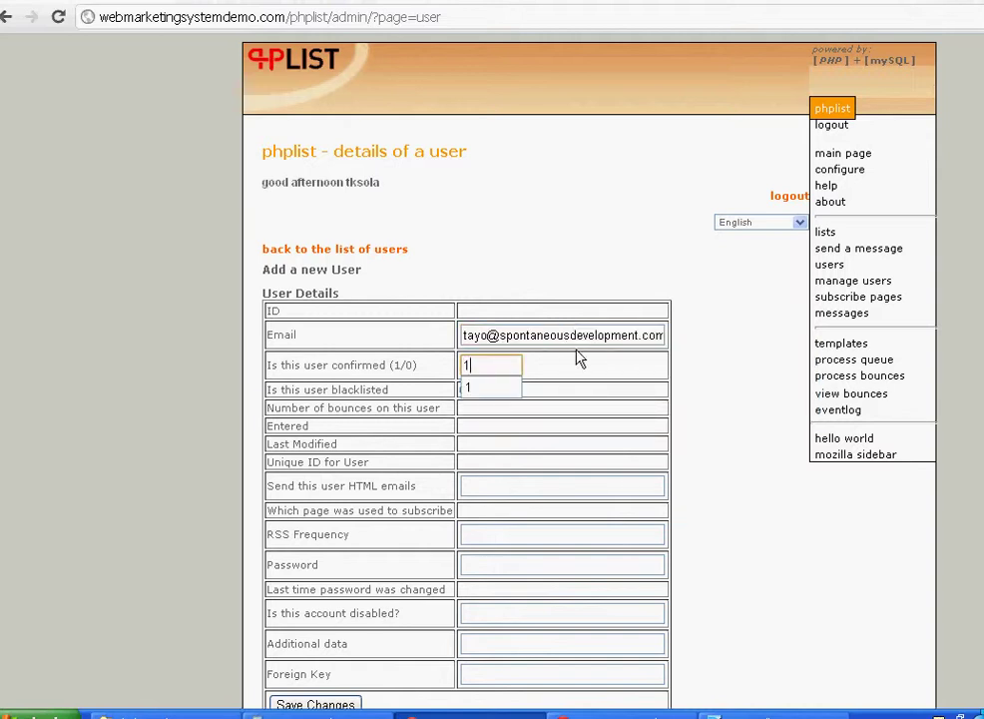
{"action": "left_click", "coordinate": [672, 390]}
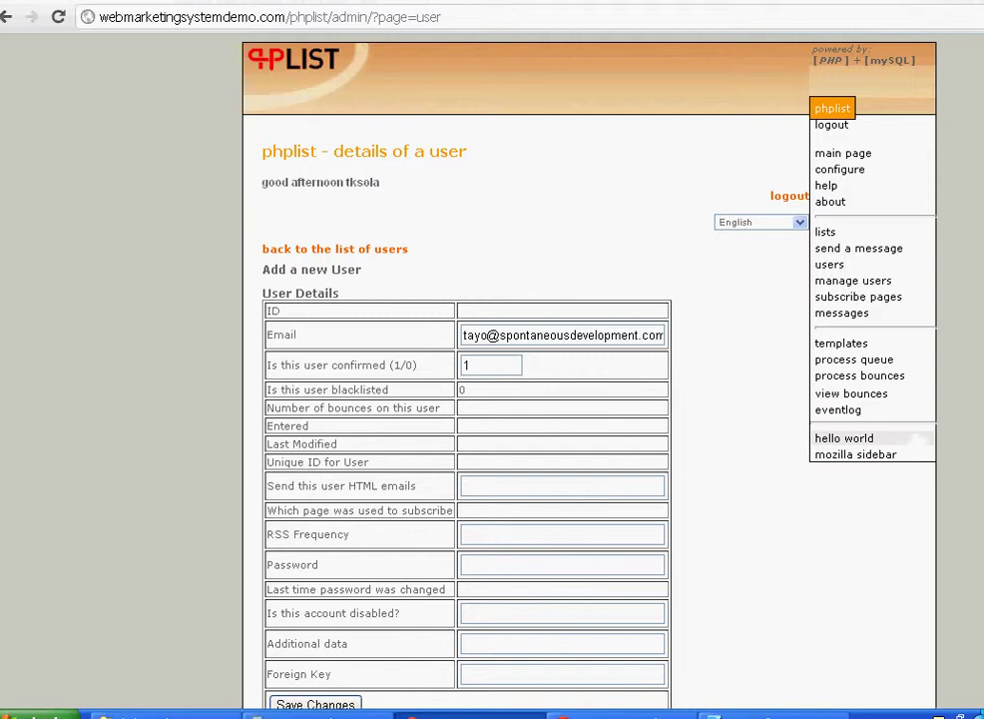
{"action": "scroll", "coordinate": [756, 400], "scroll_direction": "down", "scroll_amount": 3}
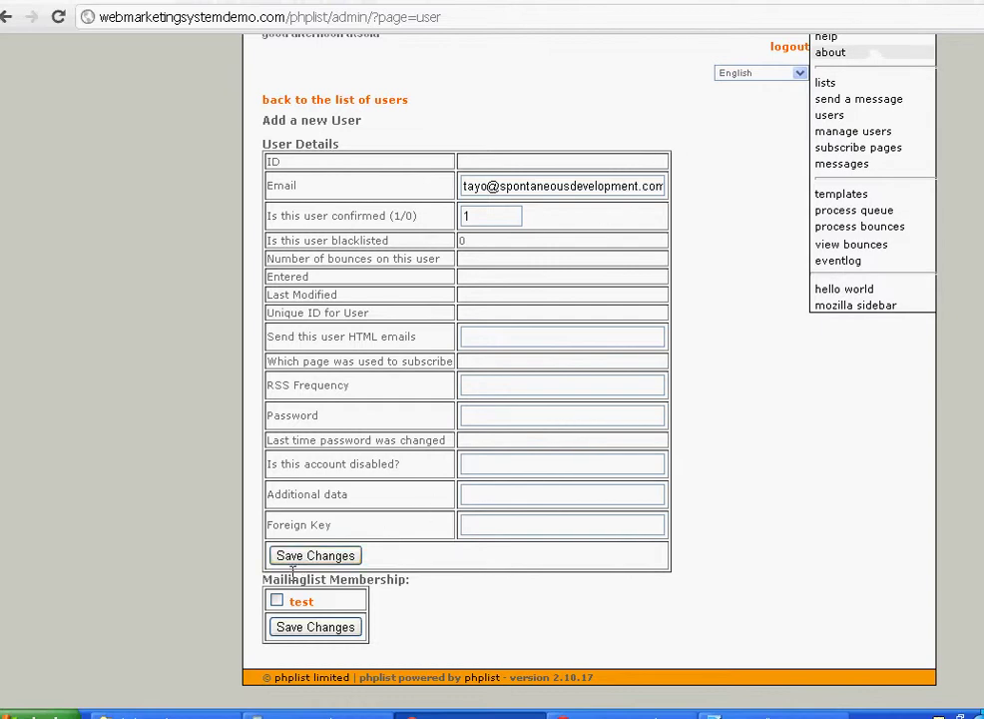
{"action": "left_click", "coordinate": [321, 557]}
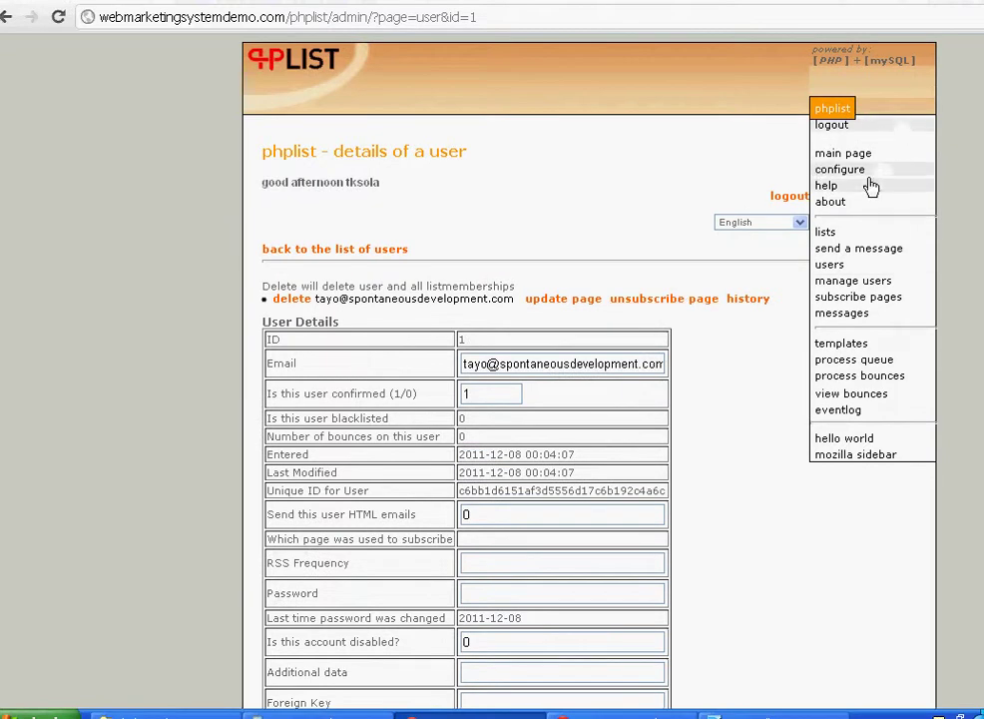
- Add a list named 'TKS University Alumni', tick active, and save it
{"action": "left_click", "coordinate": [827, 233]}
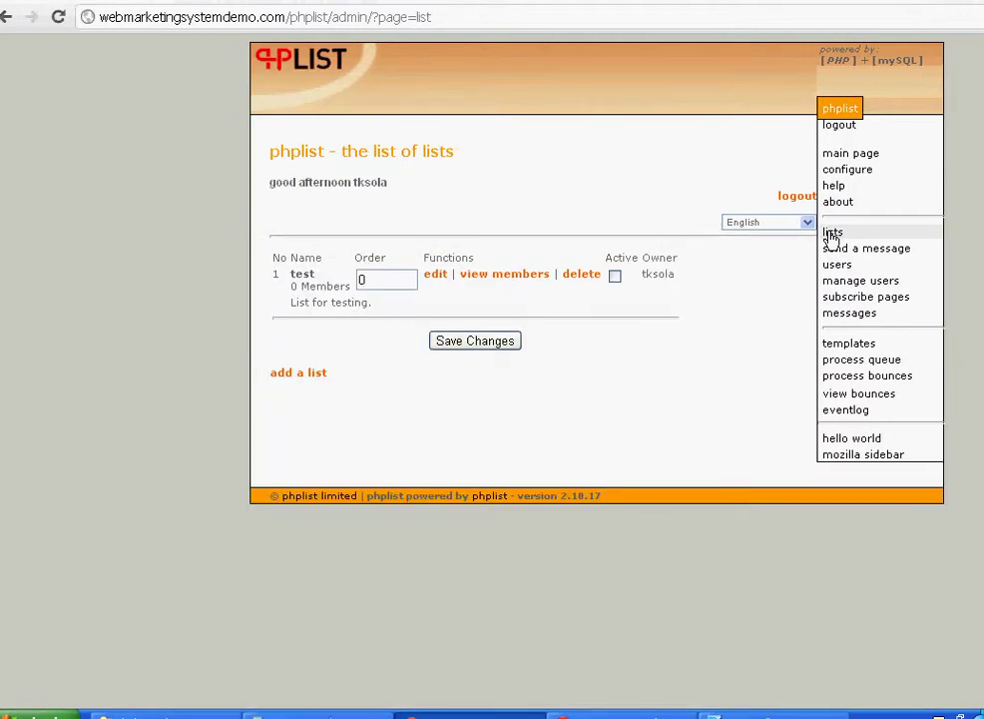
{"action": "left_click", "coordinate": [313, 373]}
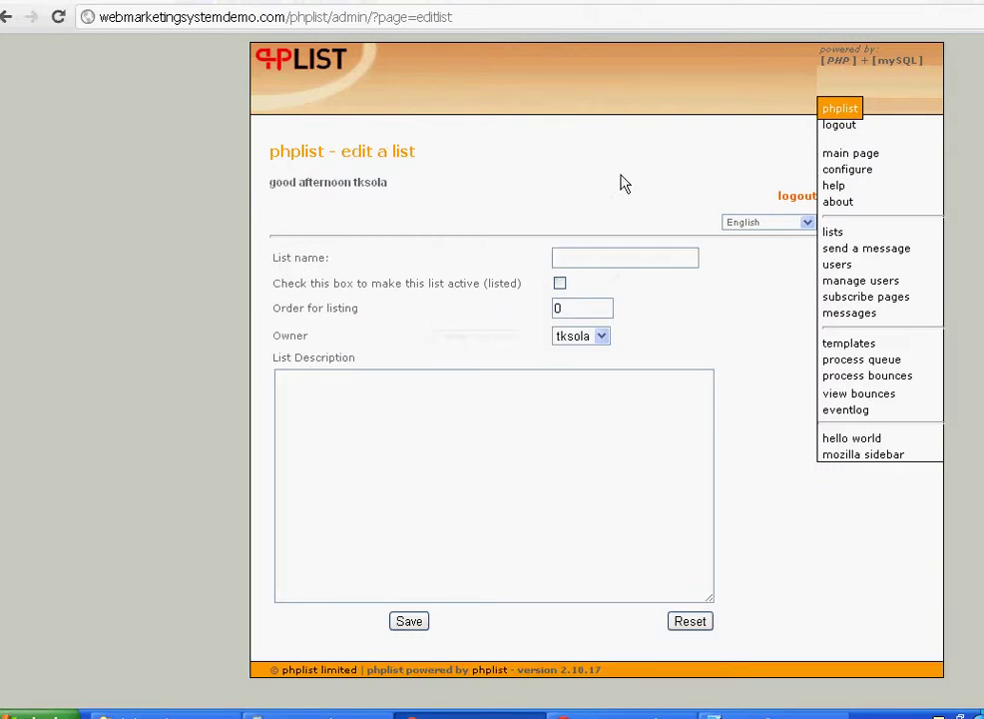
{"action": "left_click", "coordinate": [641, 256]}
{"action": "type", "text": "TKS "}
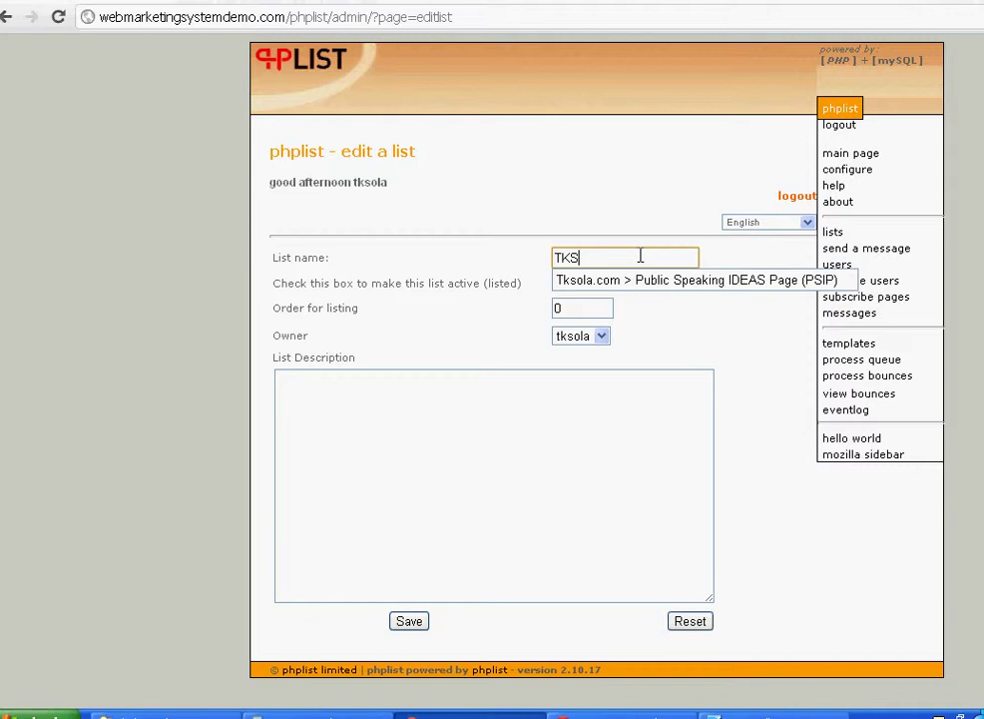
{"action": "type", "text": "Uni"}
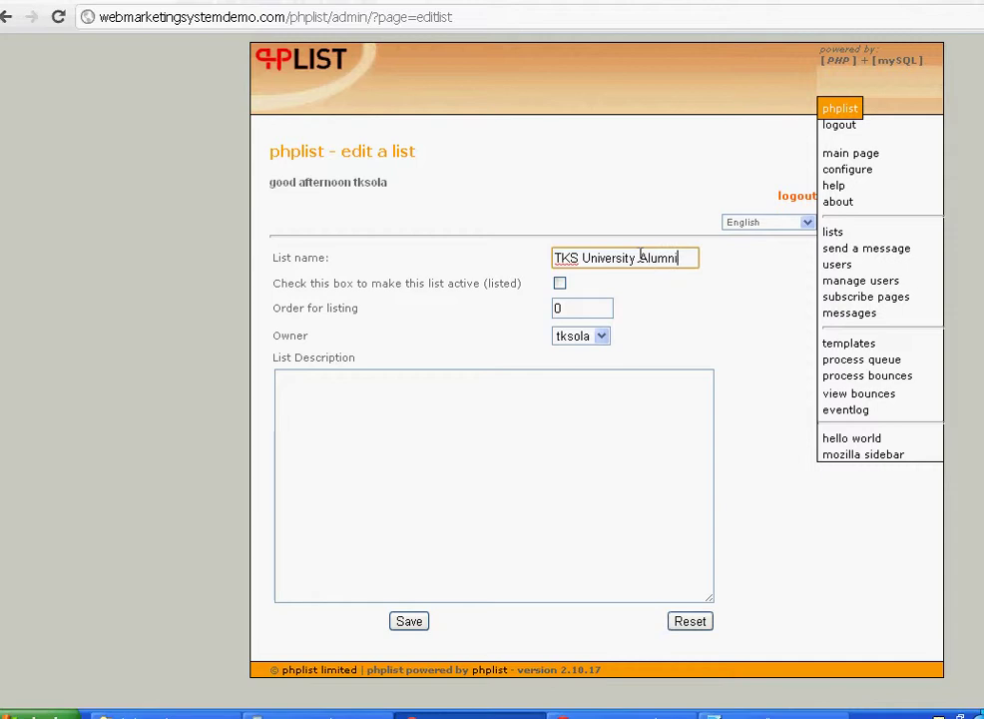
{"action": "type", "text": "versity Alumni"}
{"action": "left_click", "coordinate": [560, 285]}
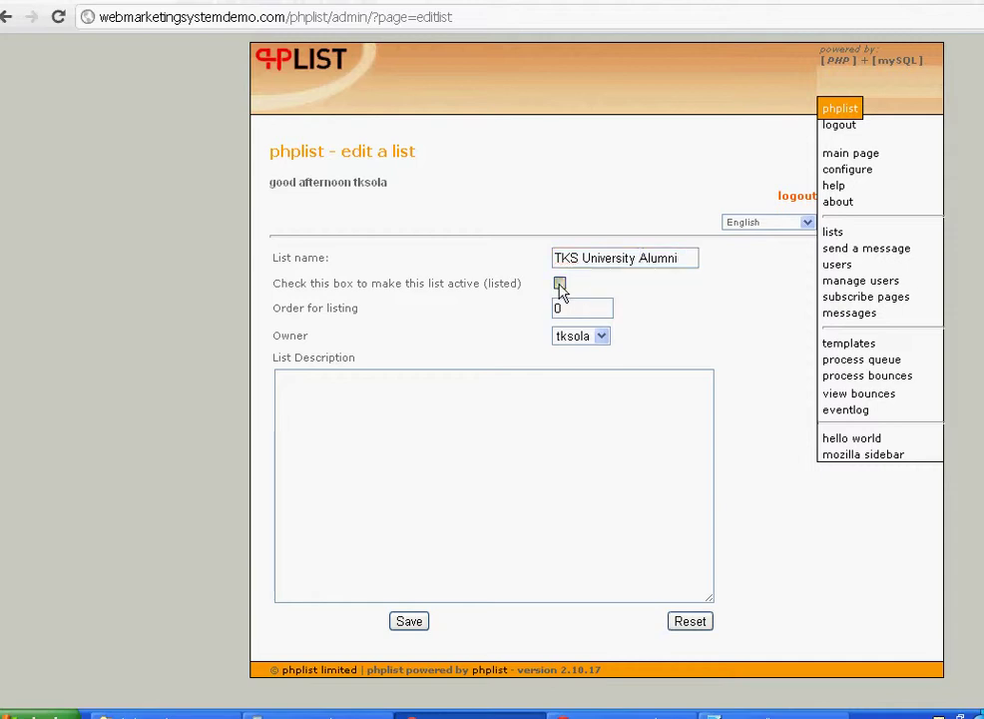
{"action": "left_click", "coordinate": [411, 622]}
- Go to user management and open the import users page
{"action": "left_click", "coordinate": [525, 478]}
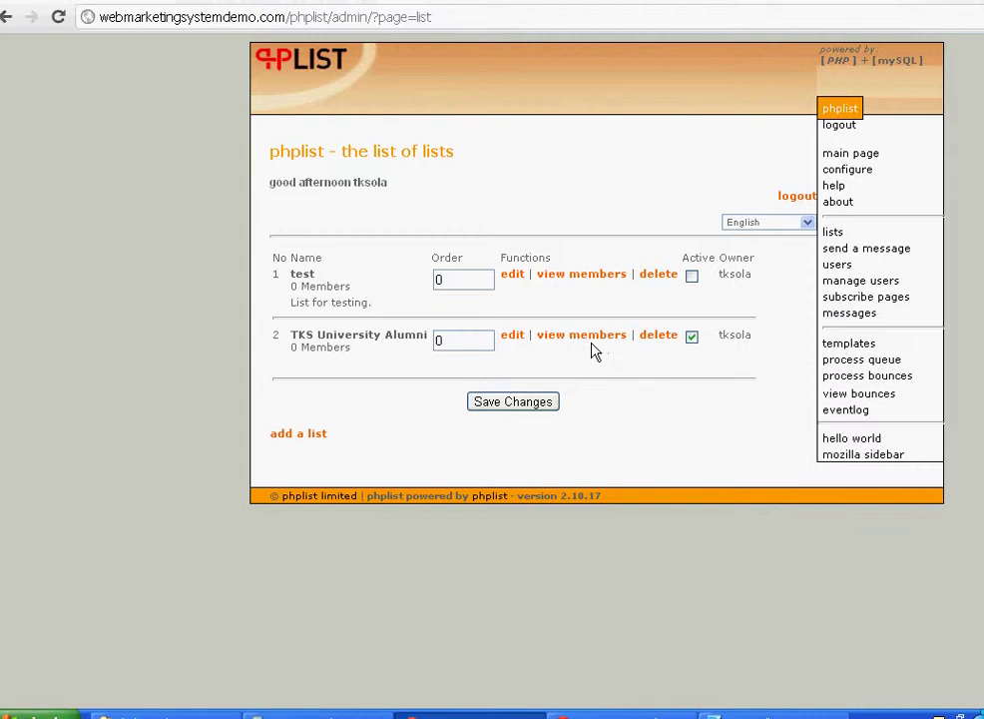
{"action": "left_click", "coordinate": [864, 268]}
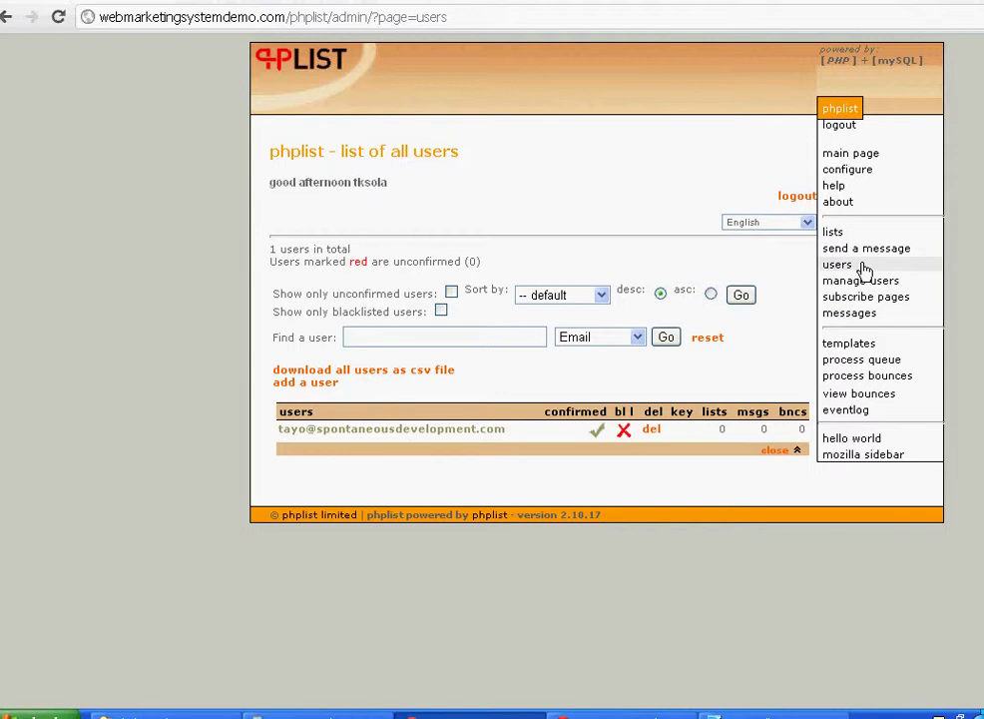
{"action": "left_click", "coordinate": [852, 284]}
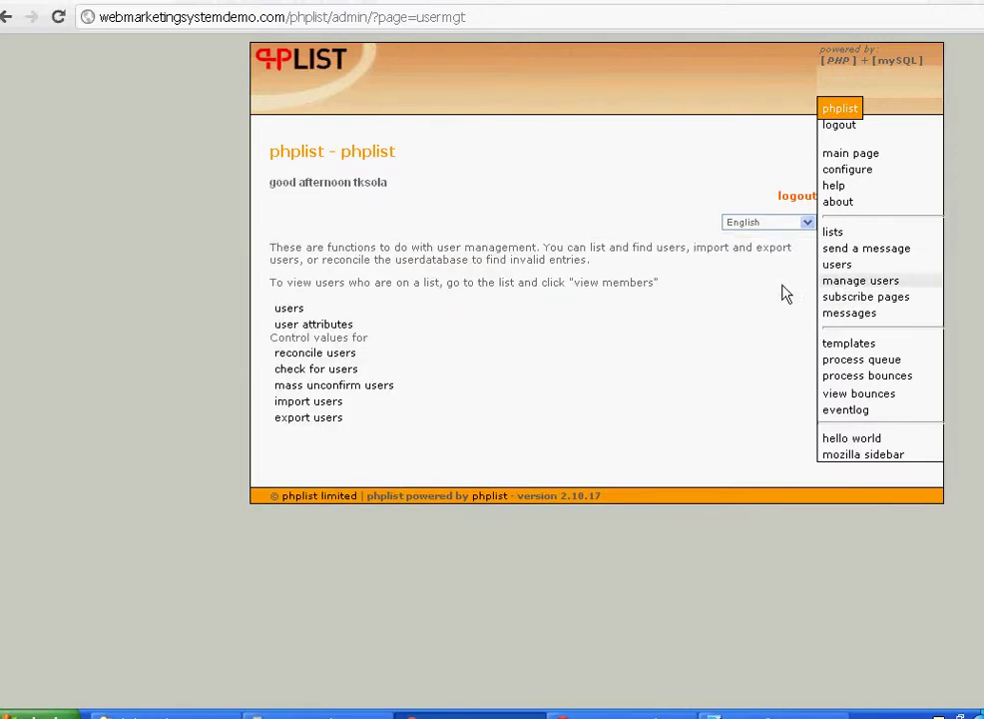
{"action": "left_click", "coordinate": [339, 408]}
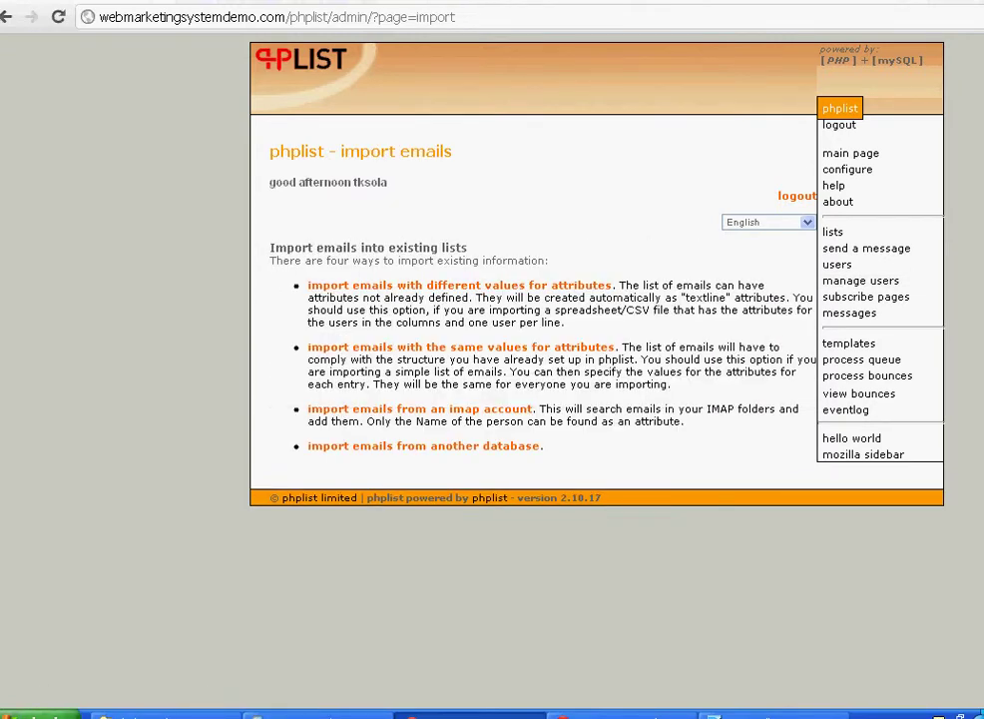
- In a new Notepad document, type four alumni e-mail addresses, one per line
{"action": "left_click", "coordinate": [30, 715]}
{"action": "left_click", "coordinate": [92, 379]}
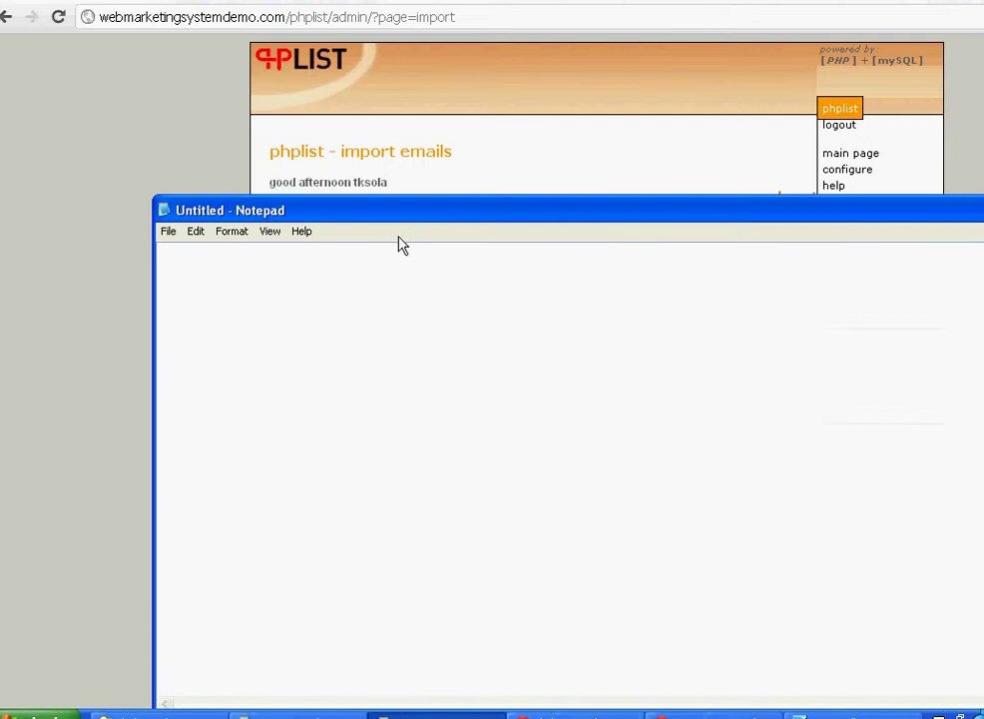
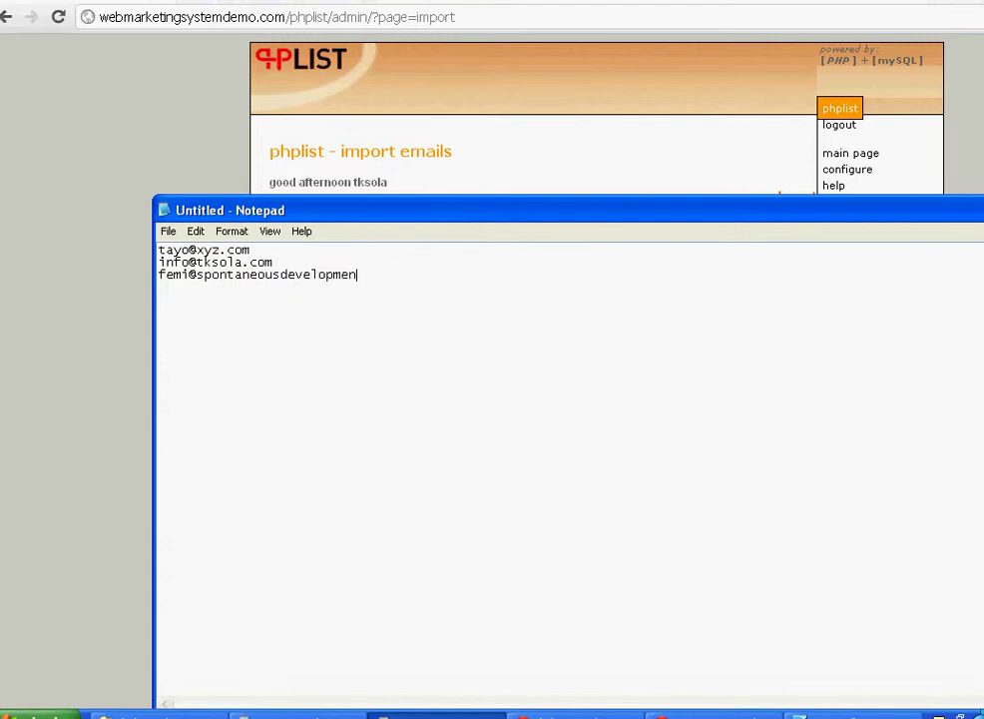
{"action": "key", "text": "Return"}
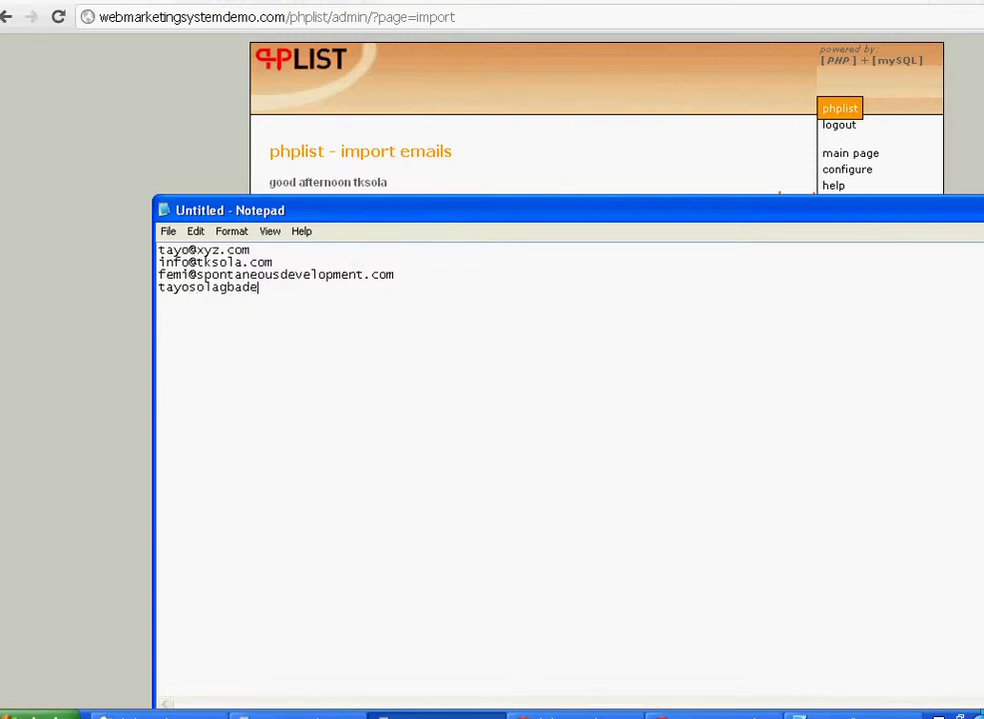
- Save the address list to the Desktop as emails-alumni and return to phpList
{"action": "key", "text": "alt+f"}
{"action": "key", "text": "s"}
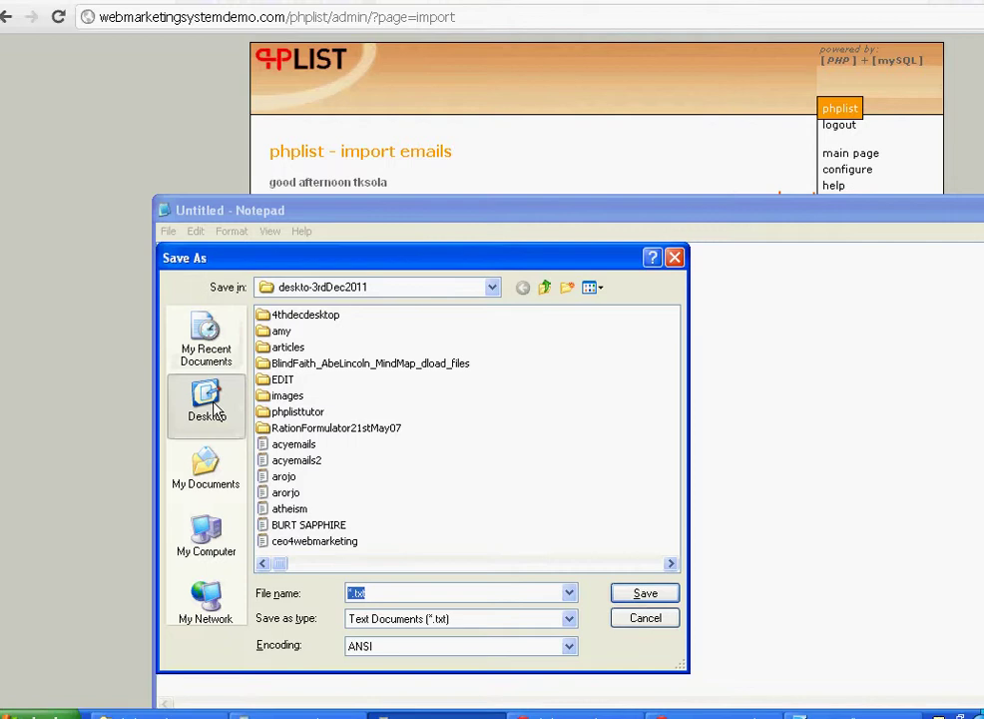
{"action": "left_click", "coordinate": [204, 402]}
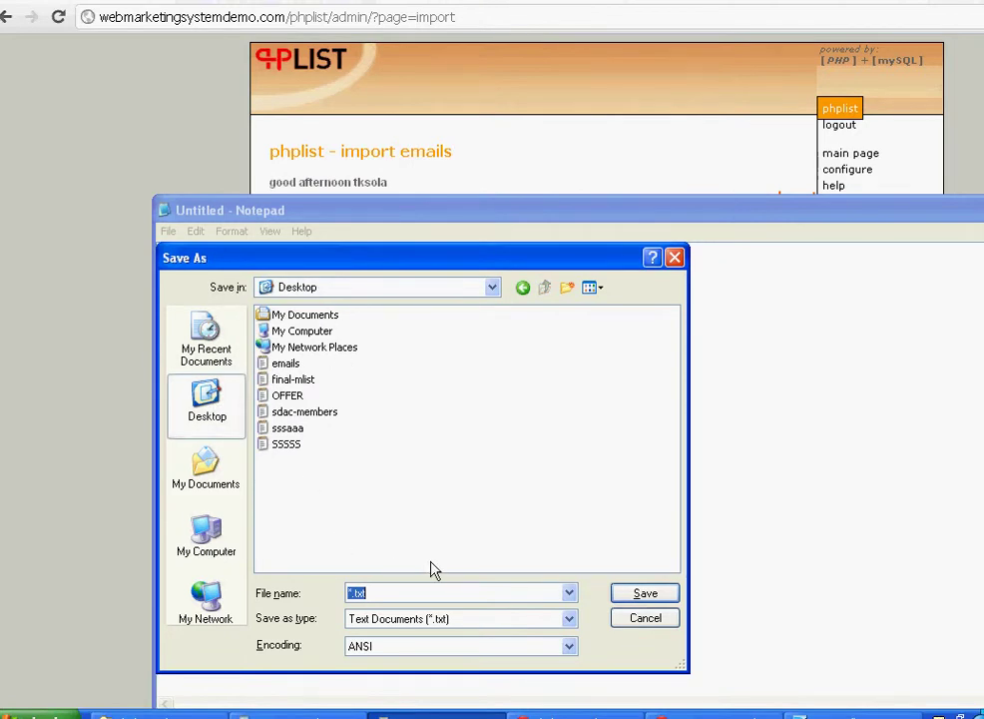
{"action": "type", "text": "emails"}
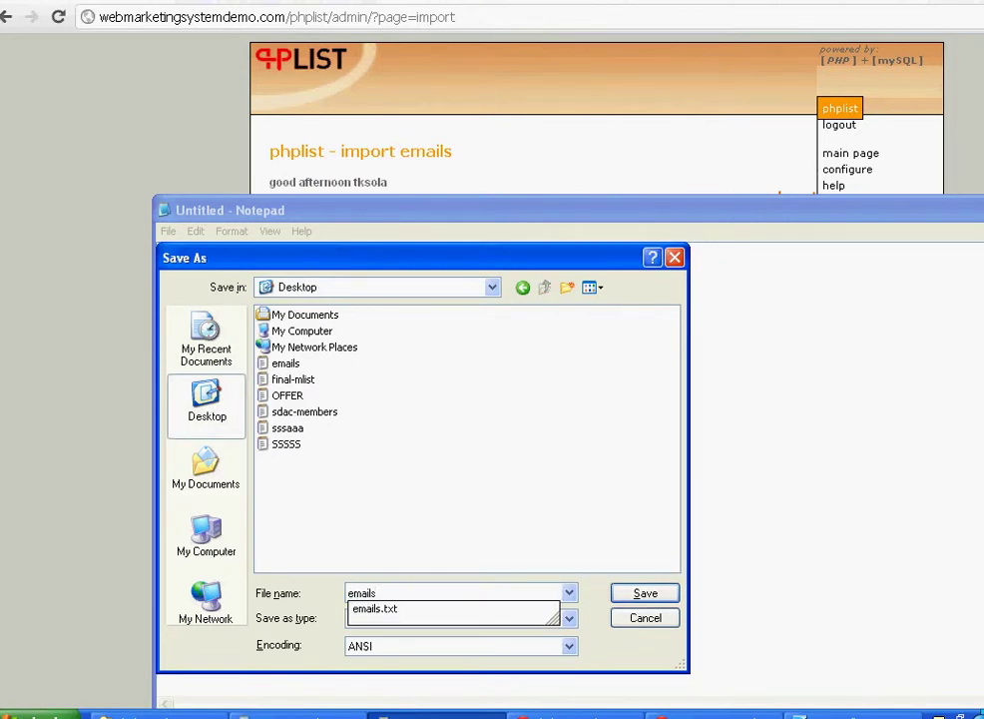
{"action": "type", "text": "-a"}
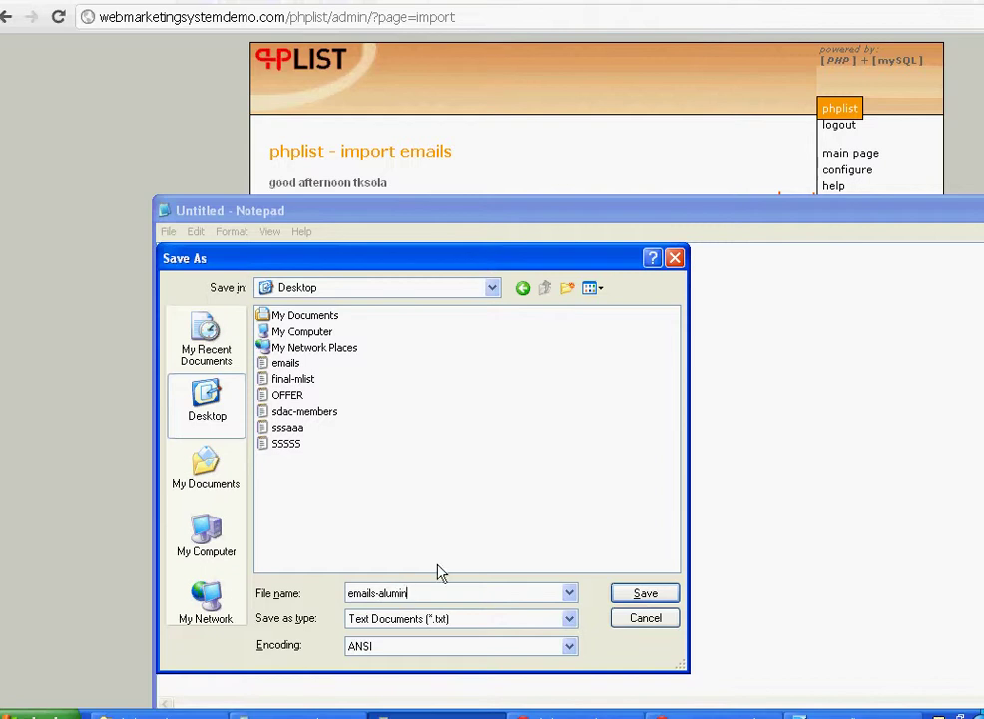
{"action": "type", "text": "lumni"}
{"action": "left_click", "coordinate": [645, 594]}
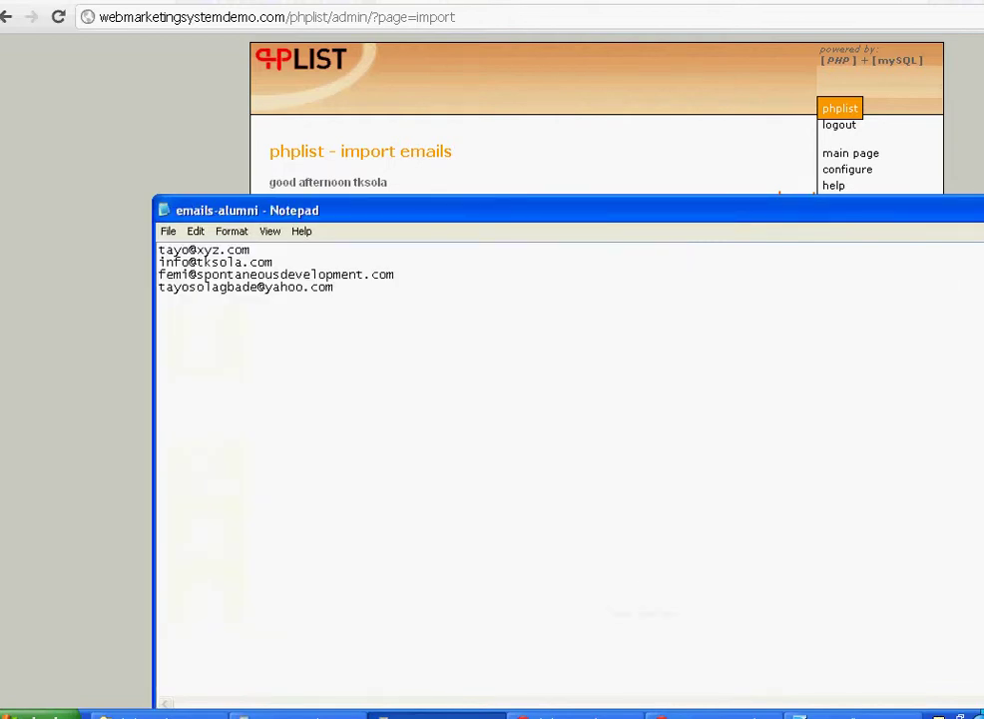
{"action": "left_click", "coordinate": [574, 715]}
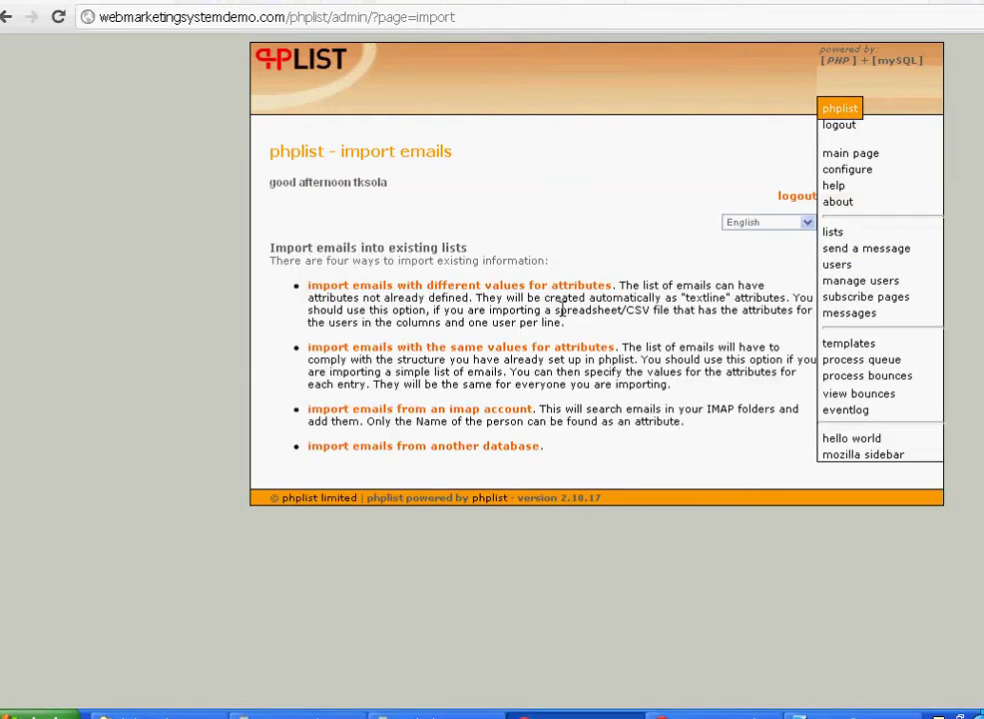
- Choose importing emails with different attribute values and select the emails-alumni file from the Desktop
{"action": "left_click", "coordinate": [406, 286]}
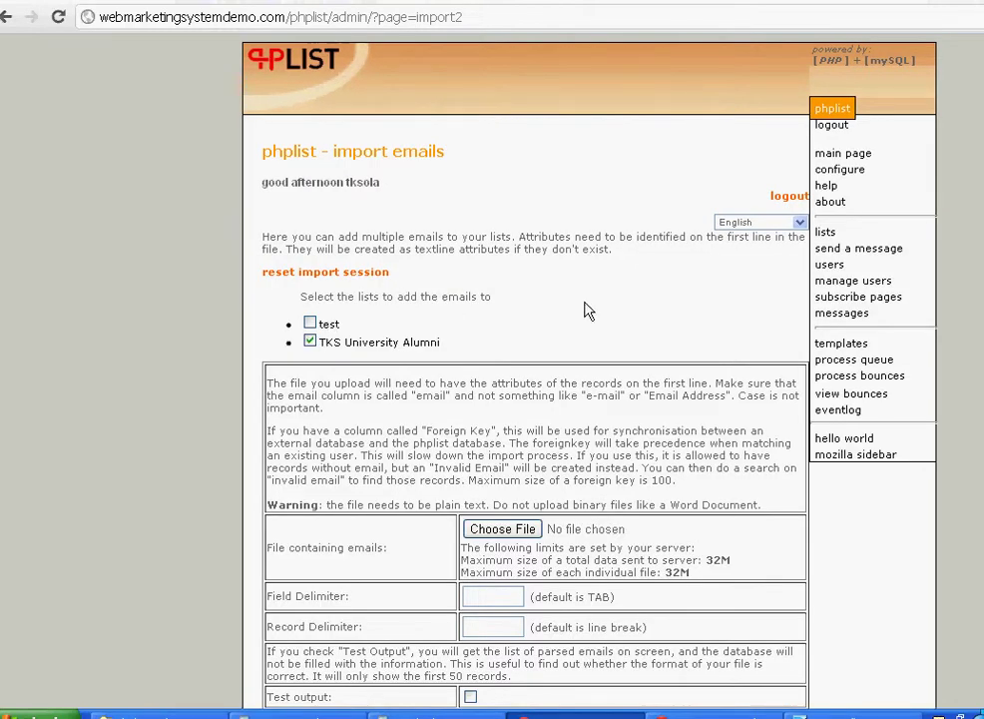
{"action": "scroll", "coordinate": [540, 399], "scroll_direction": "down", "scroll_amount": 4}
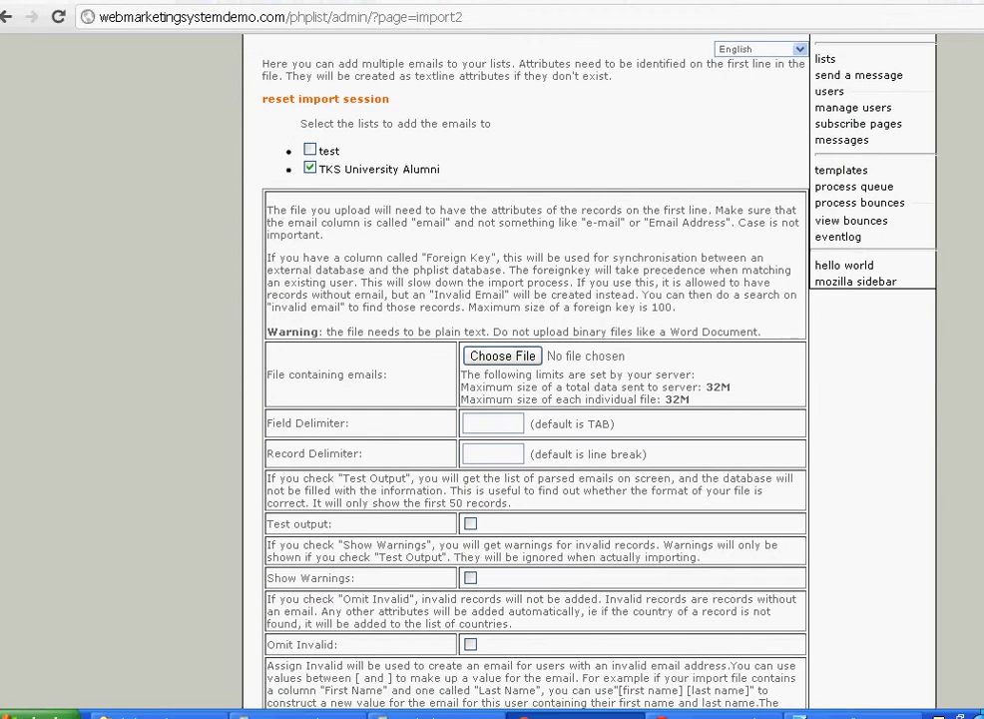
{"action": "scroll", "coordinate": [571, 276], "scroll_direction": "down", "scroll_amount": 1}
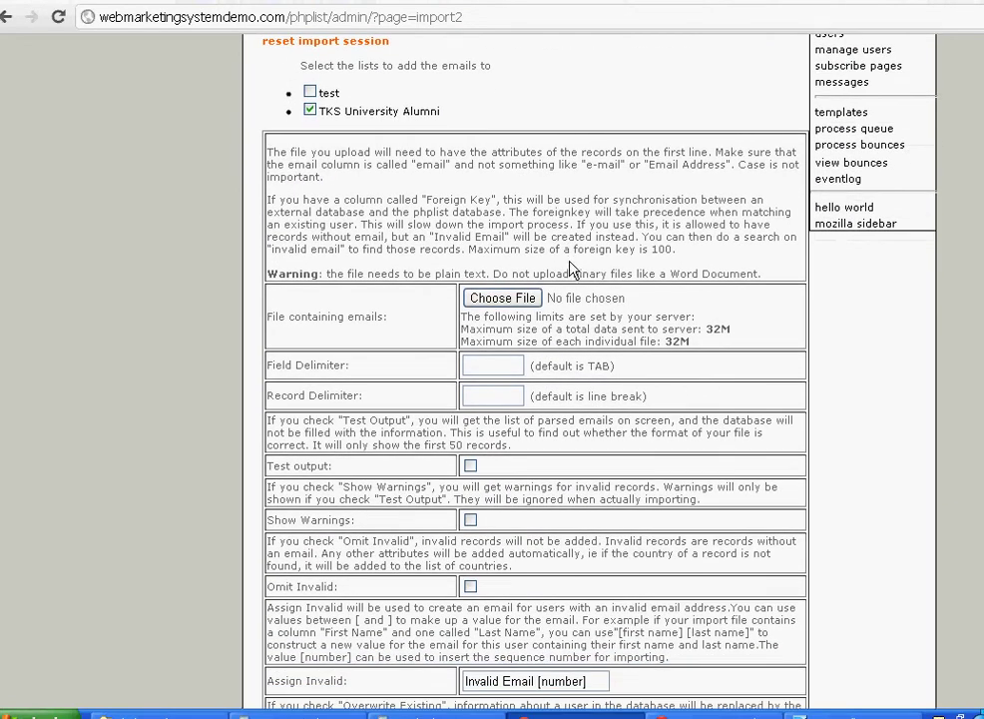
{"action": "left_click", "coordinate": [534, 299]}
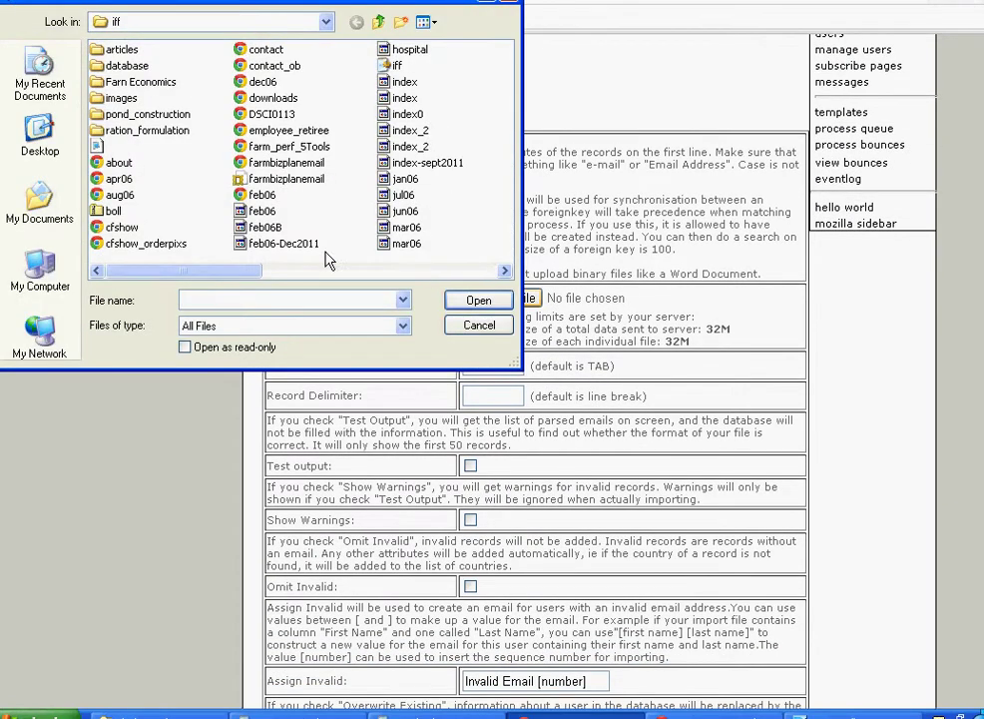
{"action": "left_click", "coordinate": [76, 130]}
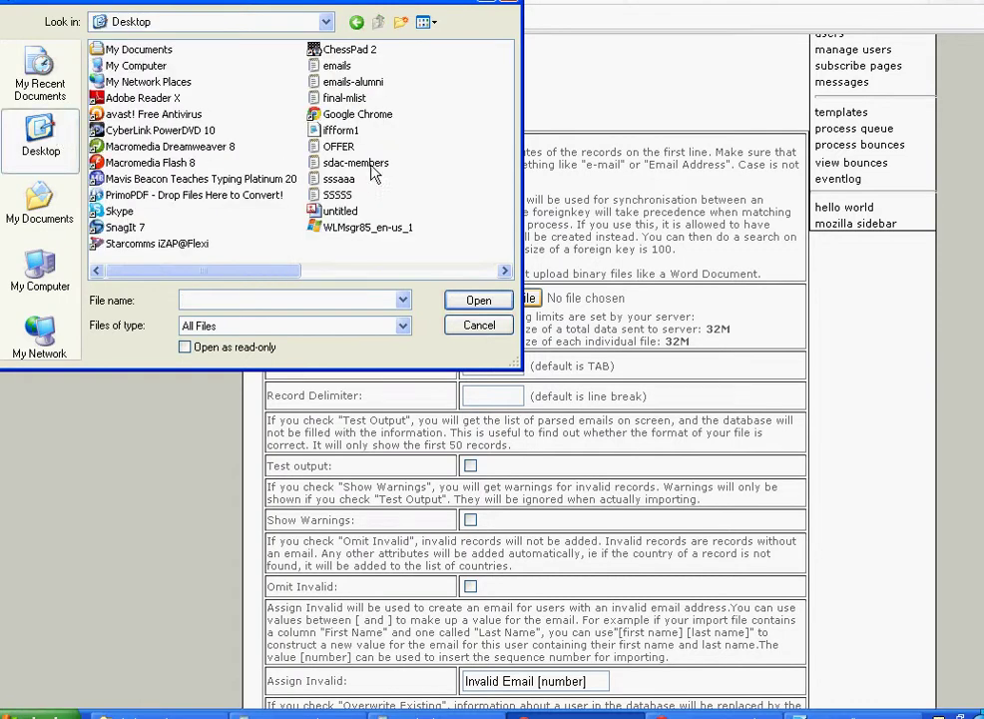
{"action": "left_click", "coordinate": [355, 83]}
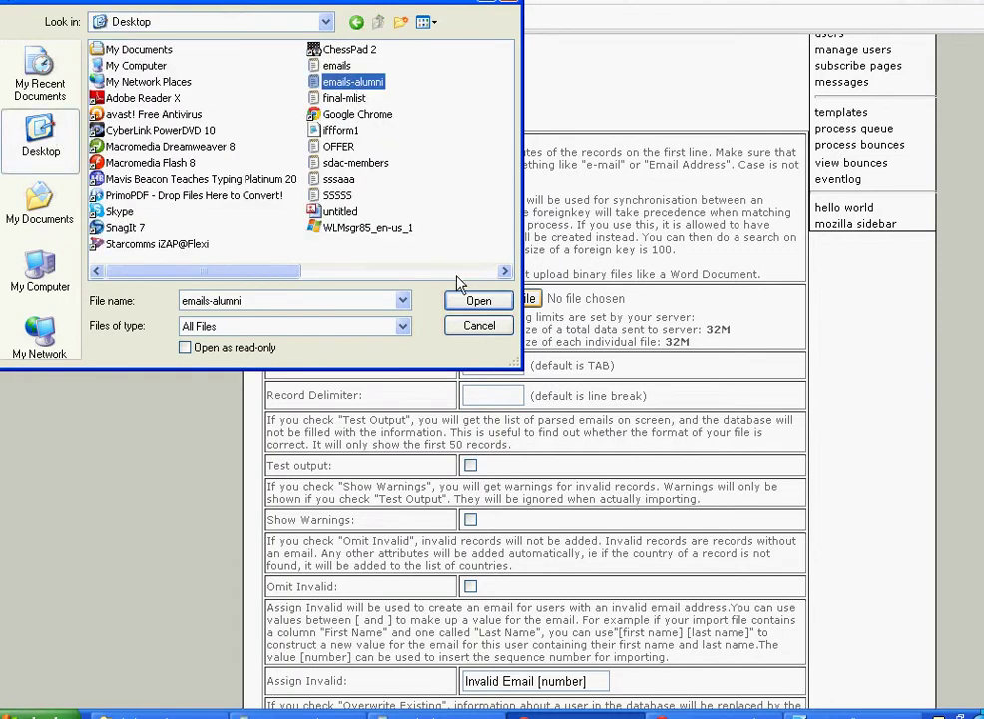
{"action": "left_click", "coordinate": [478, 303]}
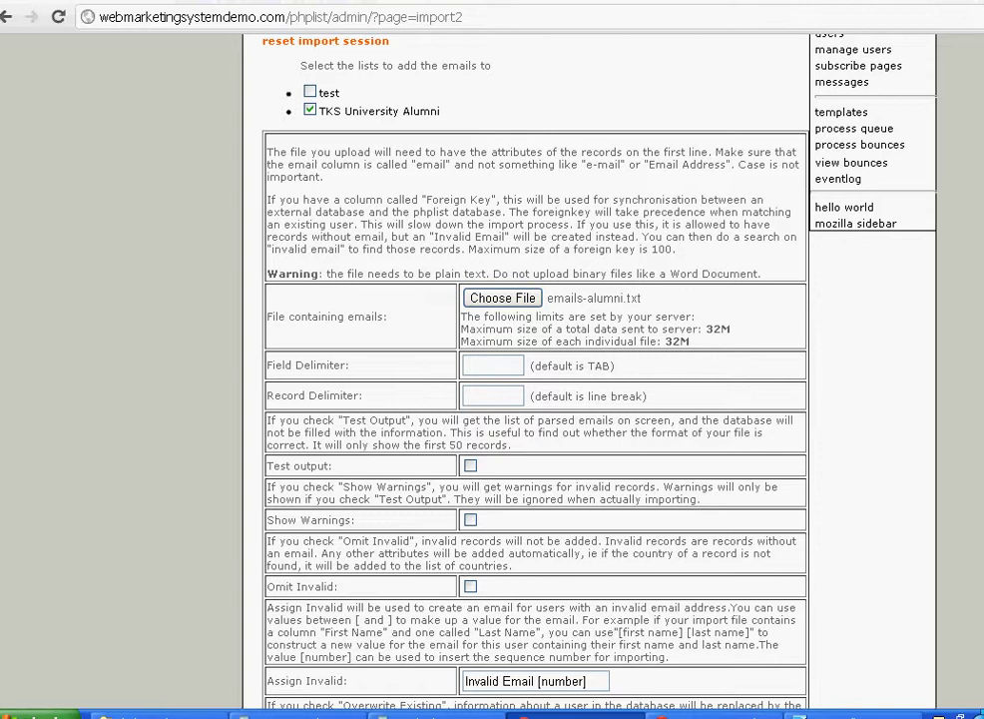
- Select 'Make confirmed immediately' and run the import, which fails on the missing email column
{"action": "scroll", "coordinate": [554, 412], "scroll_direction": "down", "scroll_amount": 3}
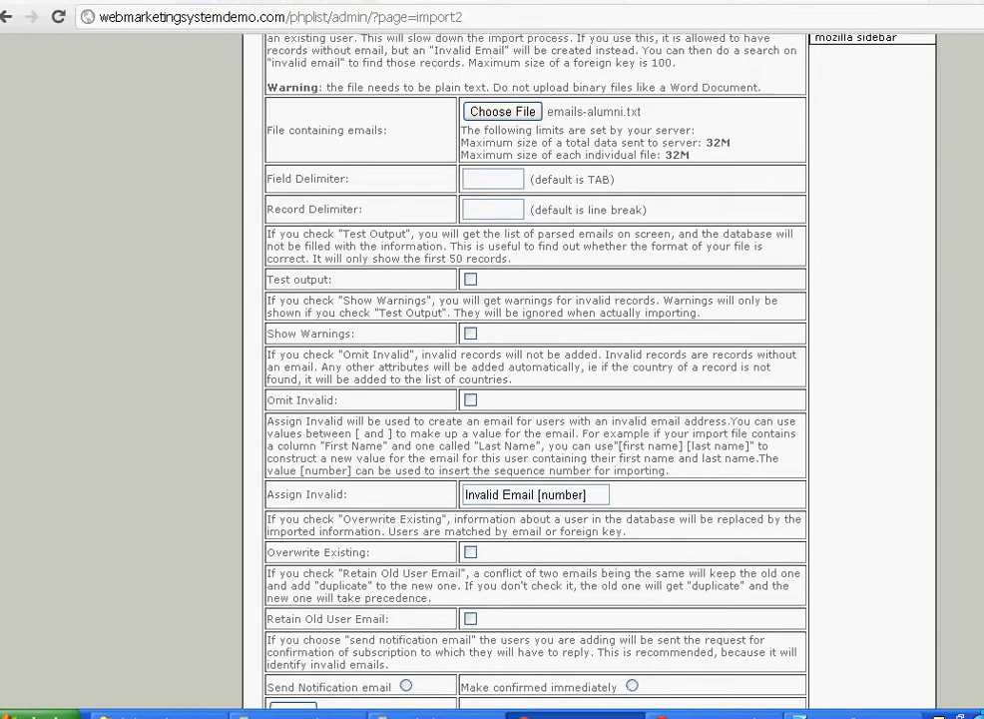
{"action": "scroll", "coordinate": [904, 542], "scroll_direction": "down", "scroll_amount": 2}
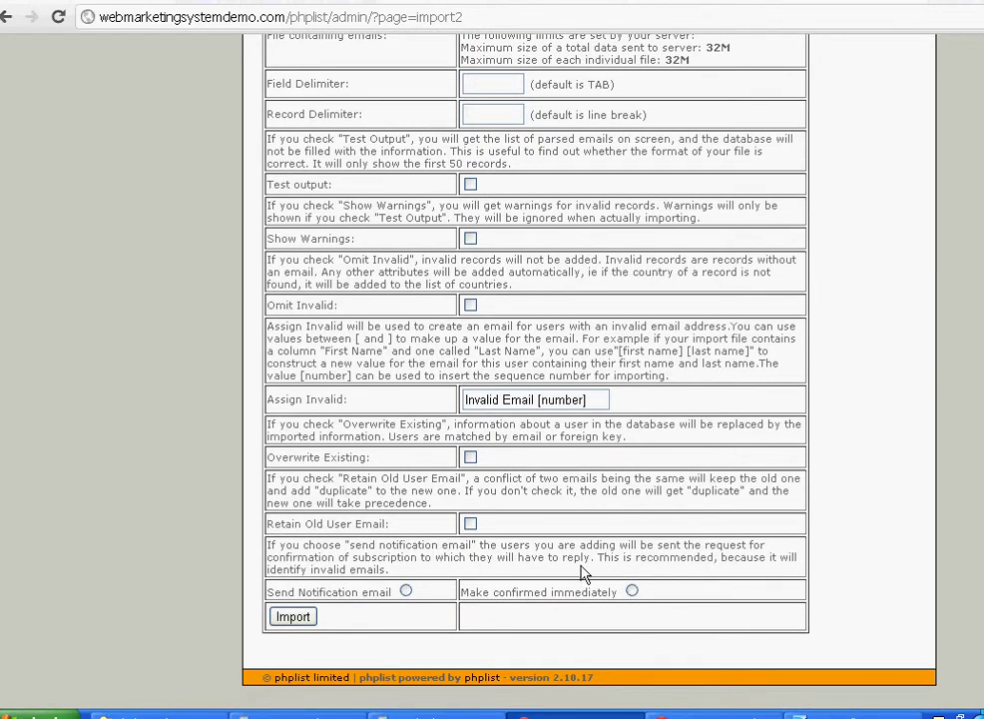
{"action": "left_click", "coordinate": [633, 591]}
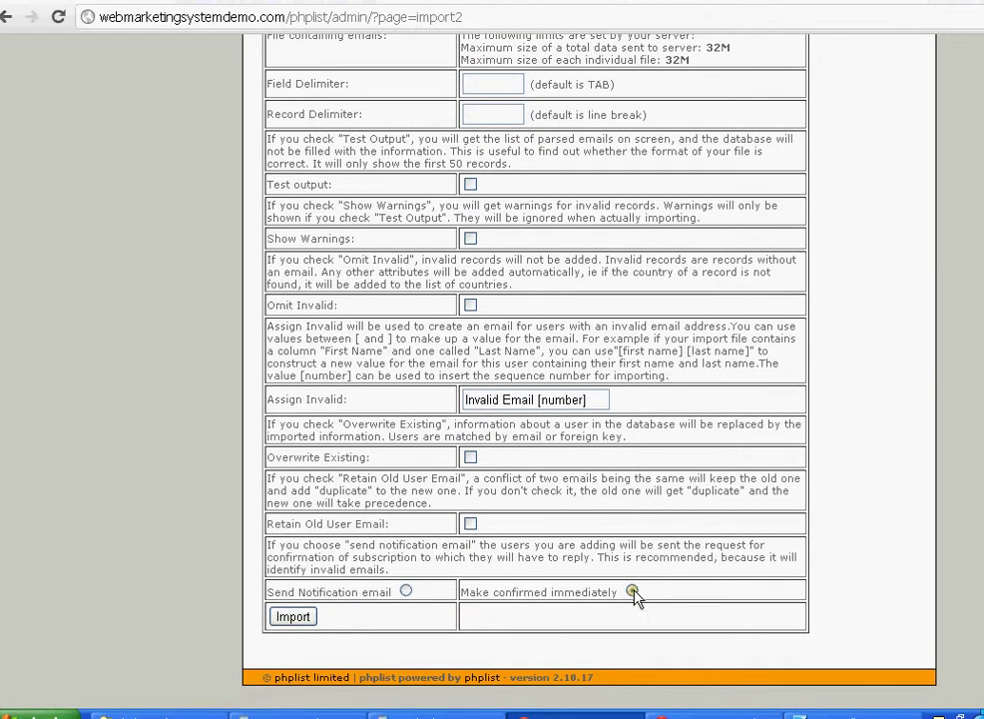
{"action": "left_click", "coordinate": [292, 618]}
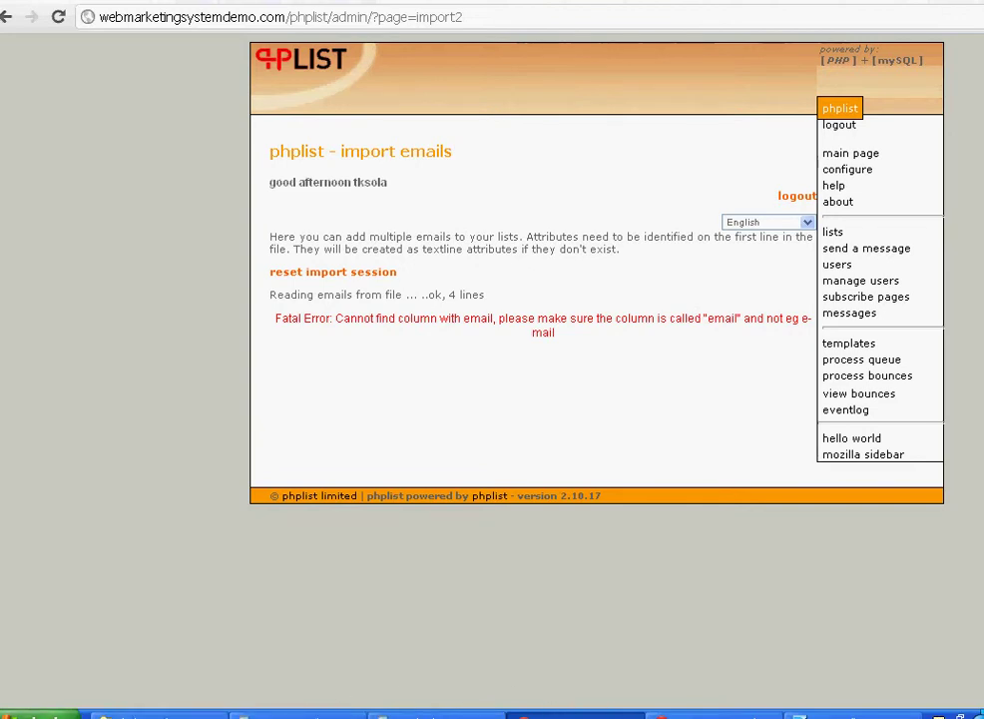
- Reopen emails-alumni from recent documents, add an 'email' first line, and save on closing
{"action": "left_click", "coordinate": [30, 715]}
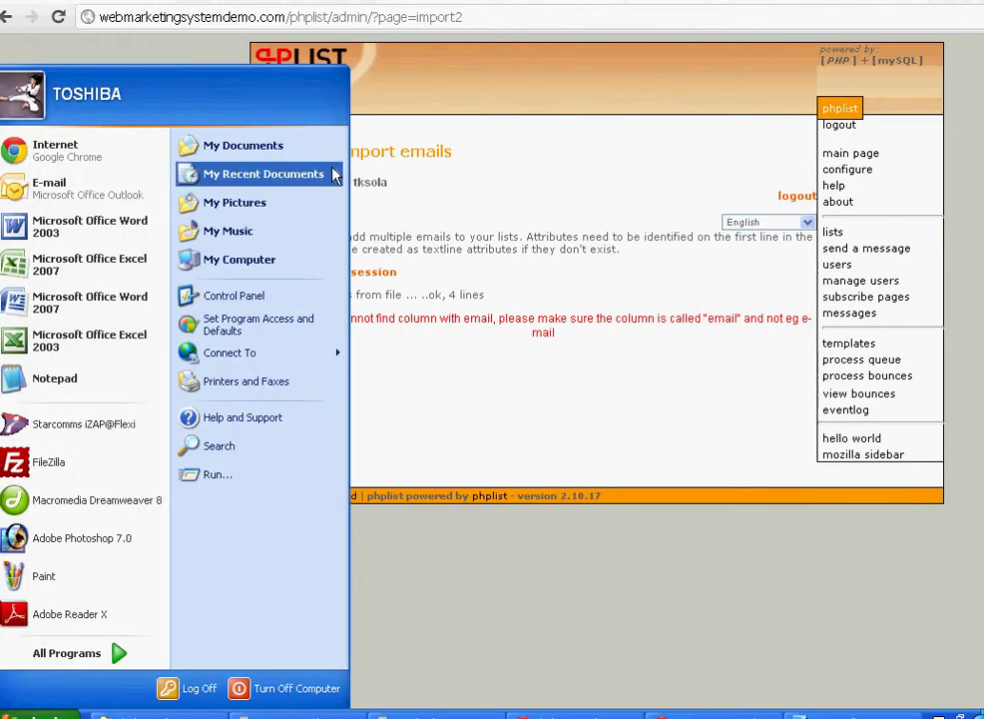
{"action": "mouse_move", "coordinate": [335, 175]}
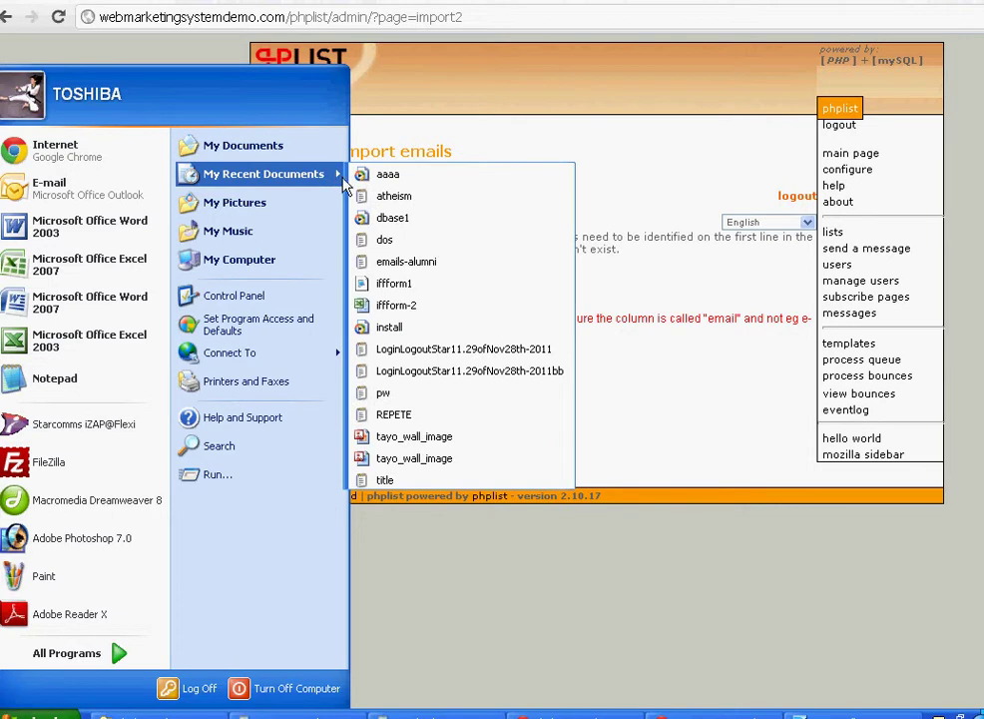
{"action": "left_click", "coordinate": [420, 264]}
{"action": "key", "text": "Return"}
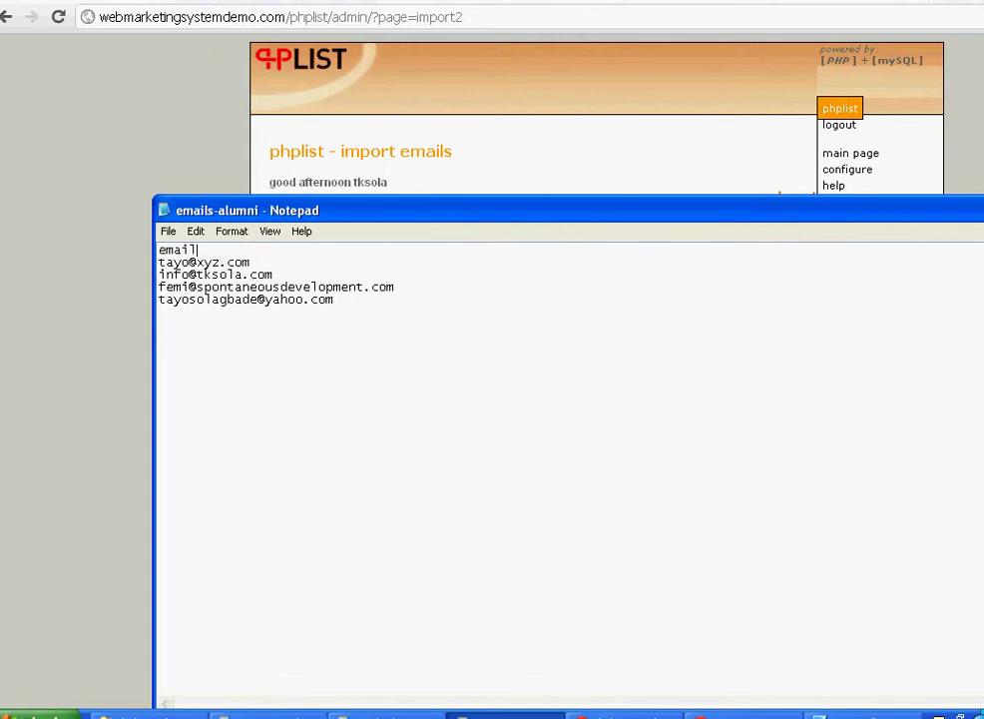
{"action": "left_click_drag", "start_coordinate": [888, 220], "coordinate": [918, 311]}
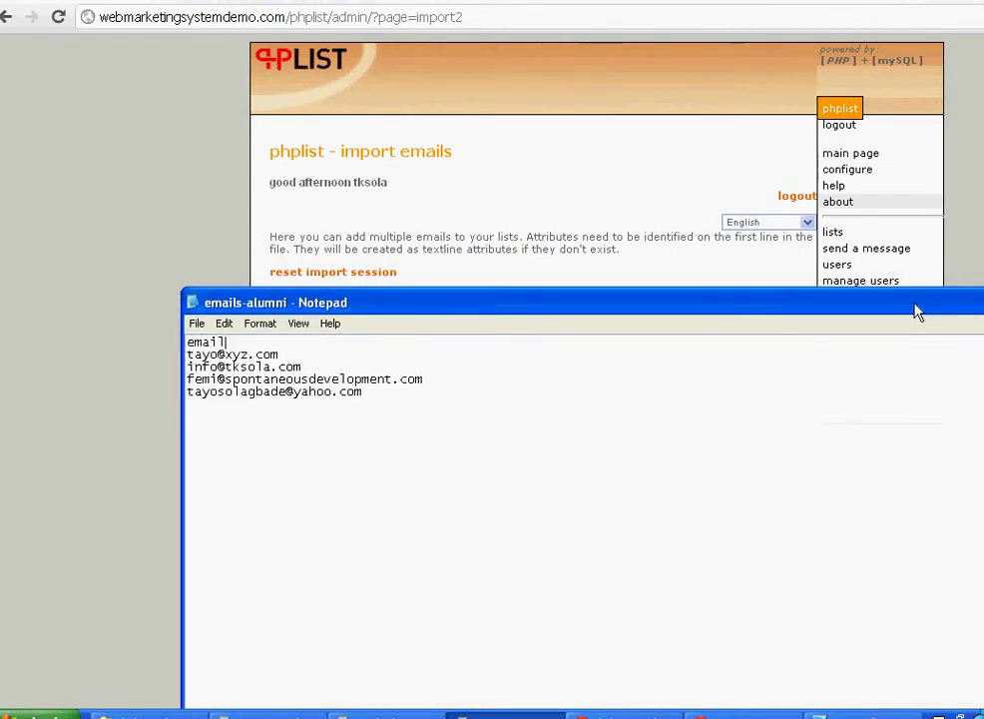
{"action": "key", "text": "alt+F4"}
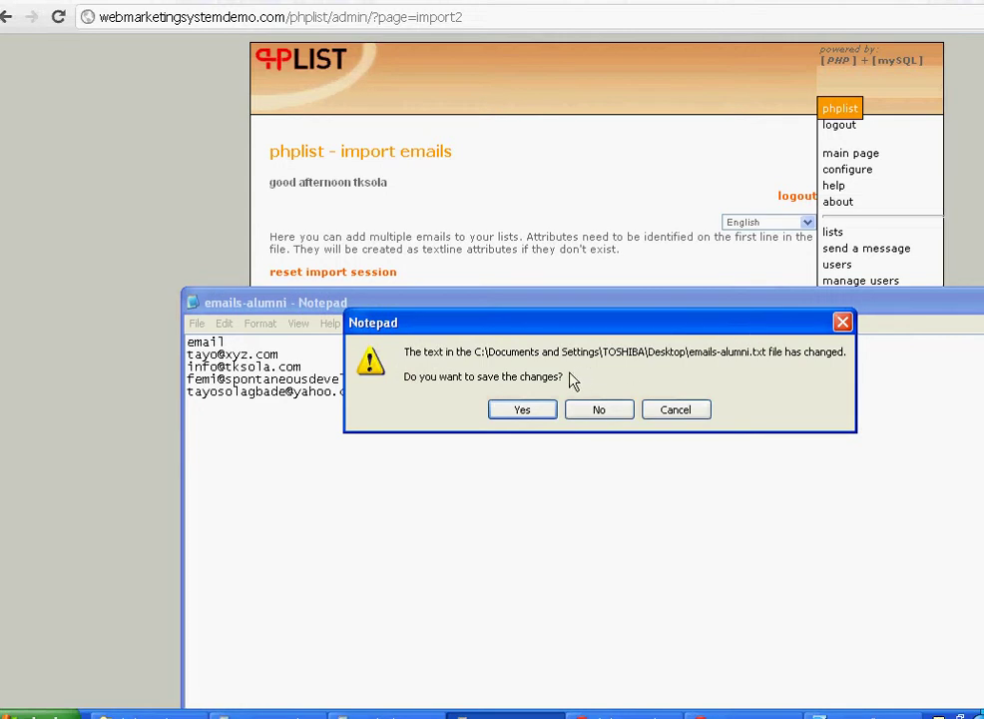
{"action": "left_click", "coordinate": [536, 410]}
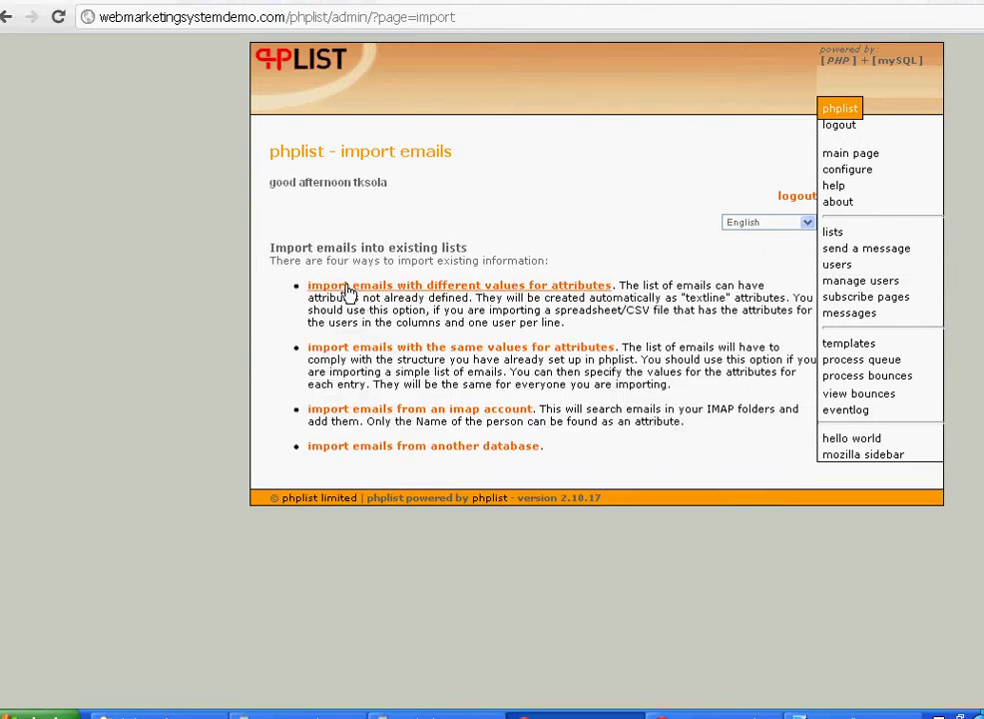
- Tick TKS University Alumni as the target list and choose emails-alumni as the upload file
{"action": "left_click", "coordinate": [349, 289]}
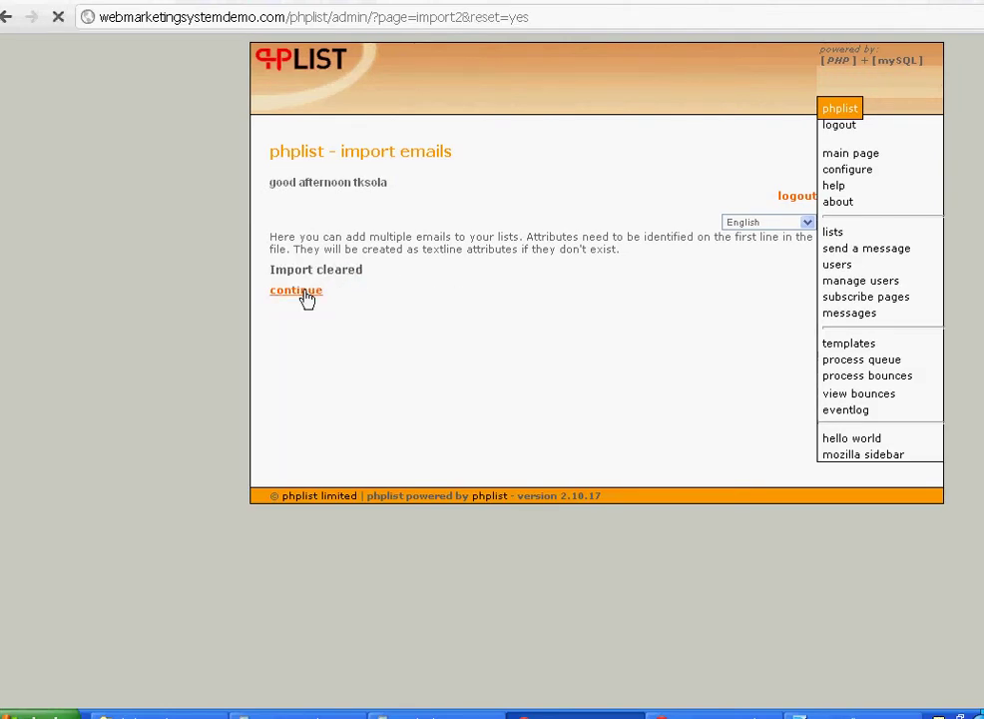
{"action": "left_click", "coordinate": [299, 290]}
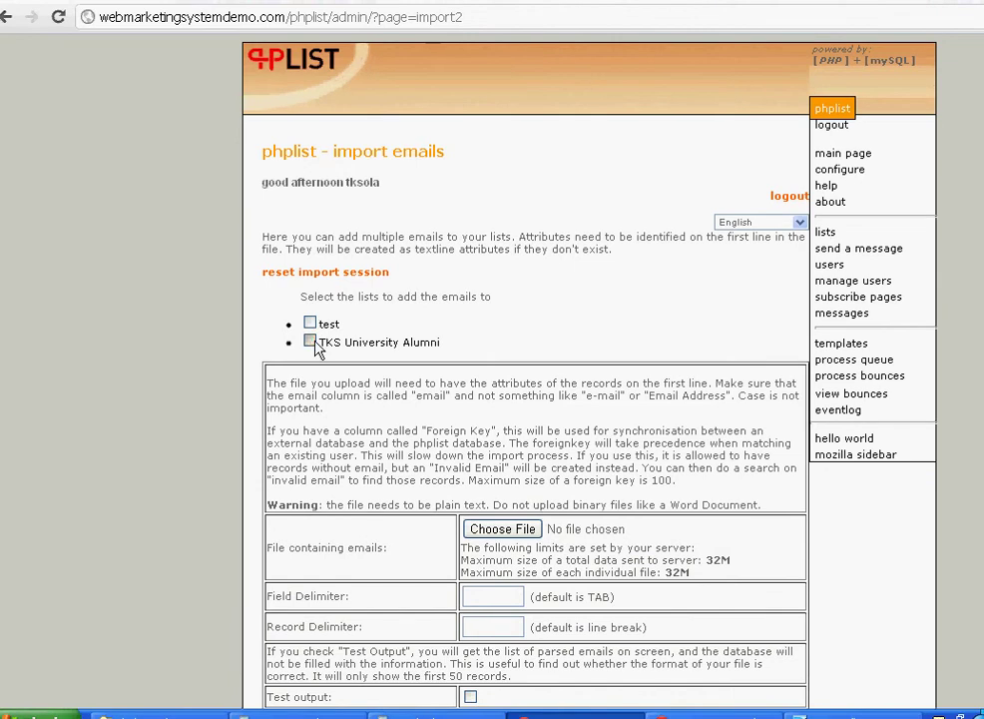
{"action": "left_click", "coordinate": [311, 342]}
{"action": "left_click", "coordinate": [519, 530]}
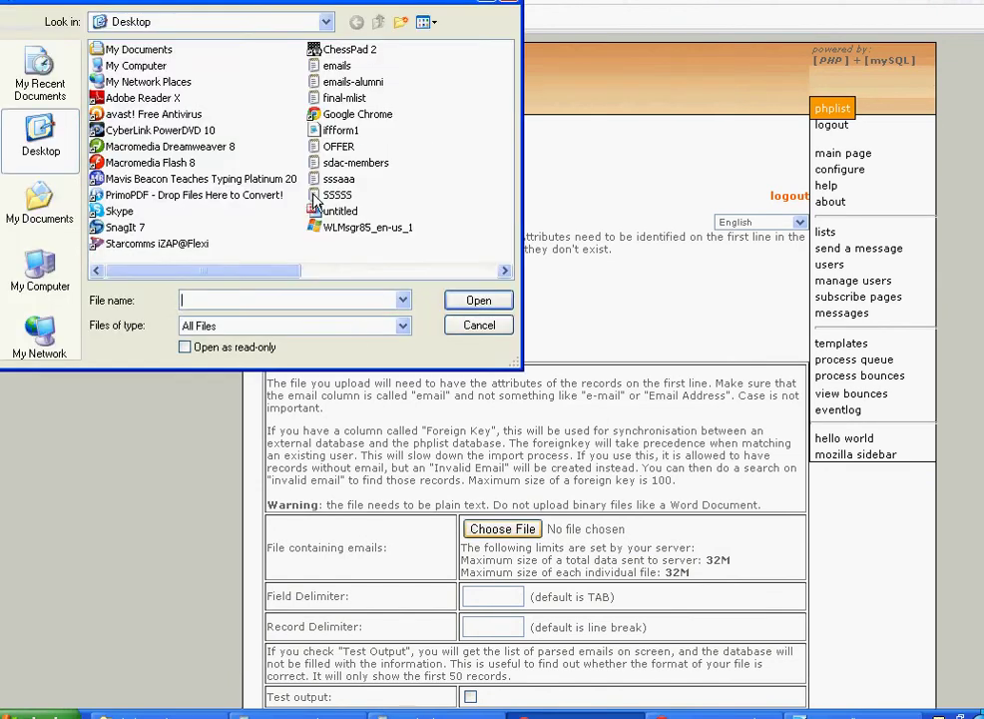
{"action": "left_click", "coordinate": [349, 82]}
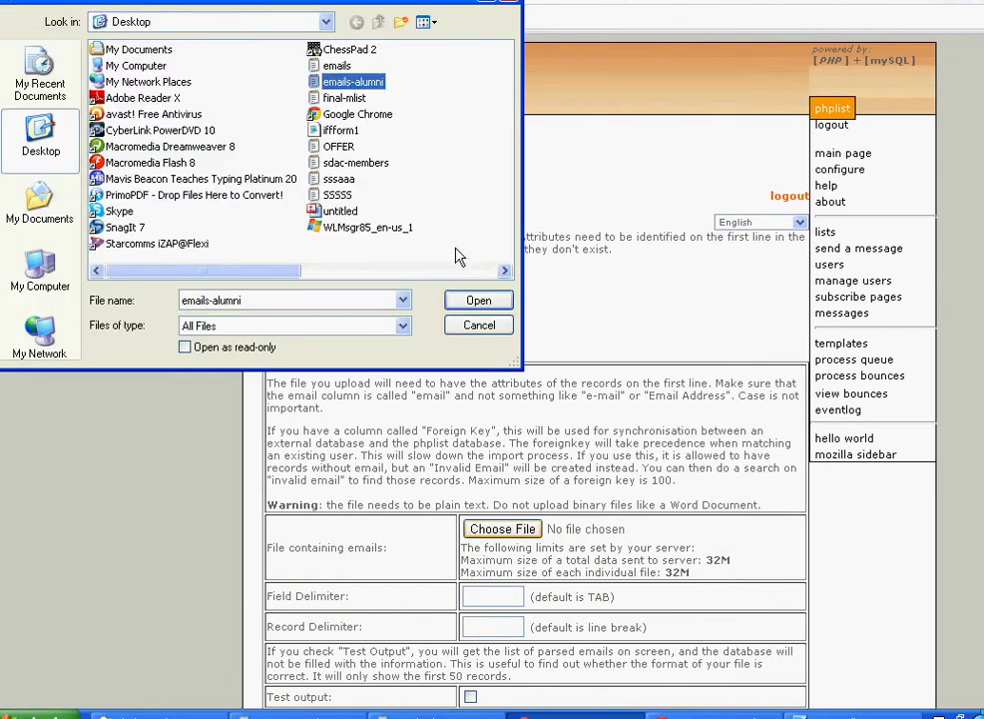
{"action": "left_click", "coordinate": [474, 300]}
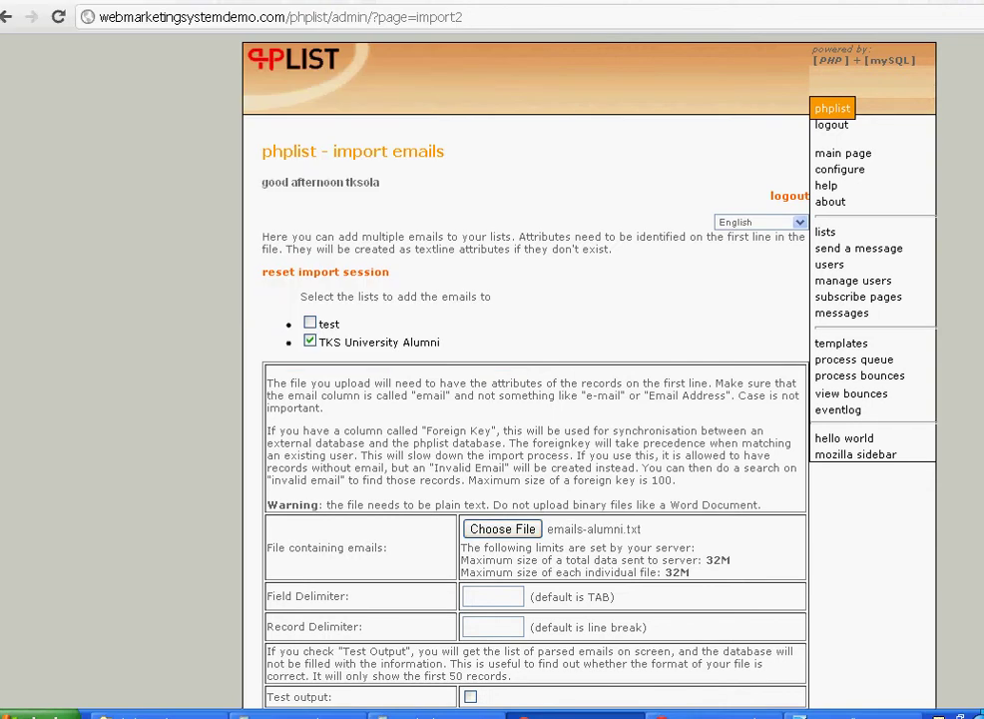
- Select 'Make confirmed immediately' and run the import of the four addresses
{"action": "scroll", "coordinate": [524, 379], "scroll_direction": "down", "scroll_amount": 5}
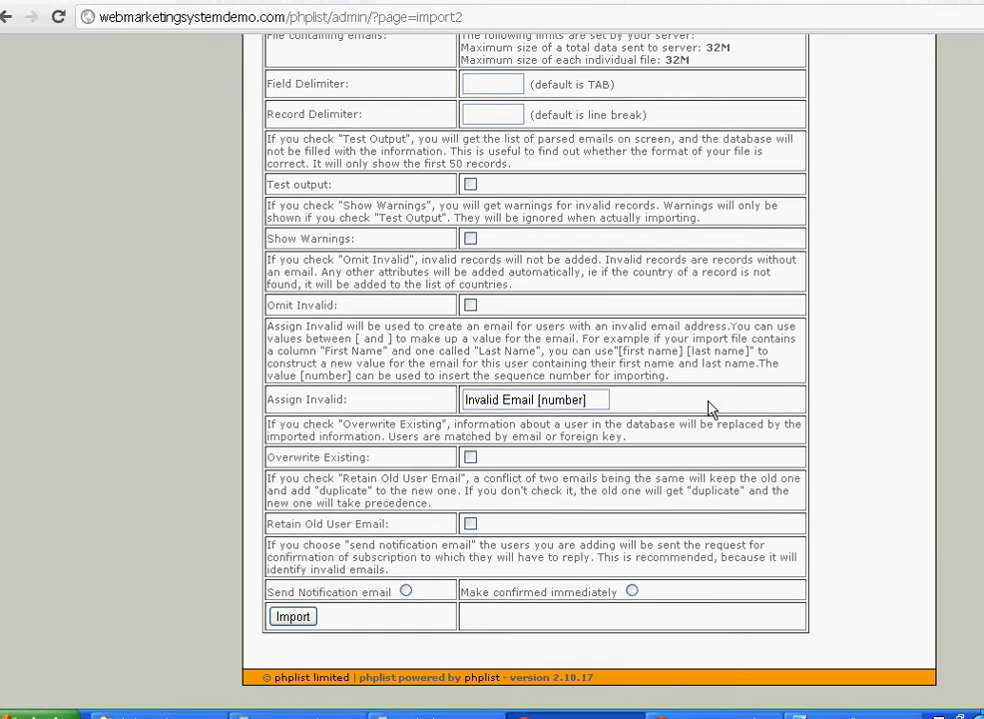
{"action": "left_click", "coordinate": [632, 591]}
{"action": "left_click", "coordinate": [298, 615]}
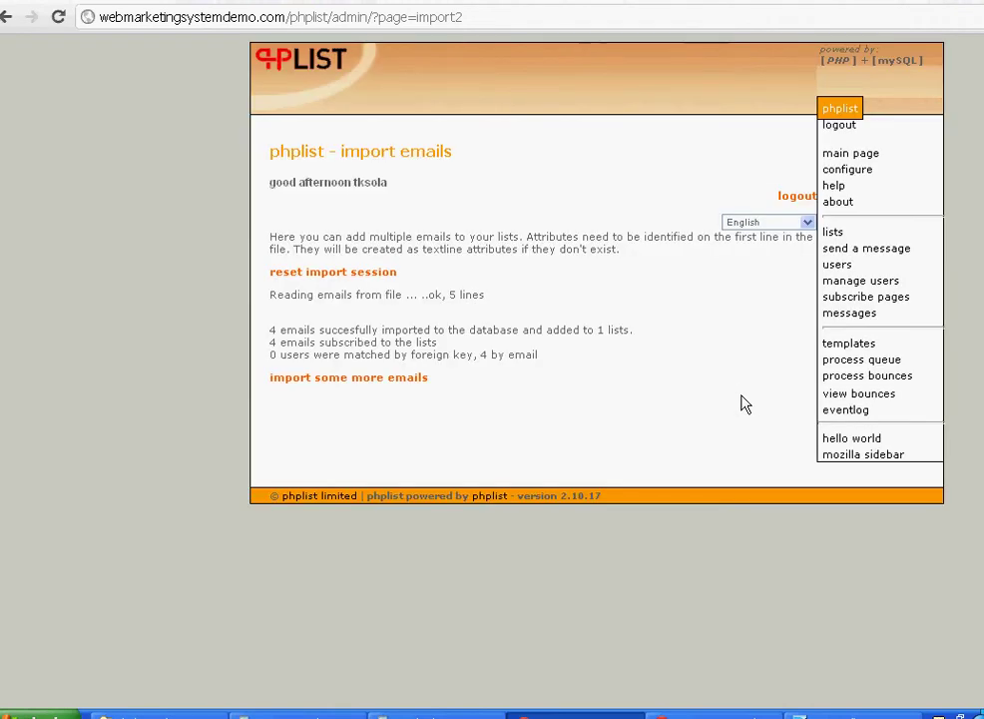
- From the lists overview, view the TKS University Alumni members
{"action": "left_click", "coordinate": [838, 237]}
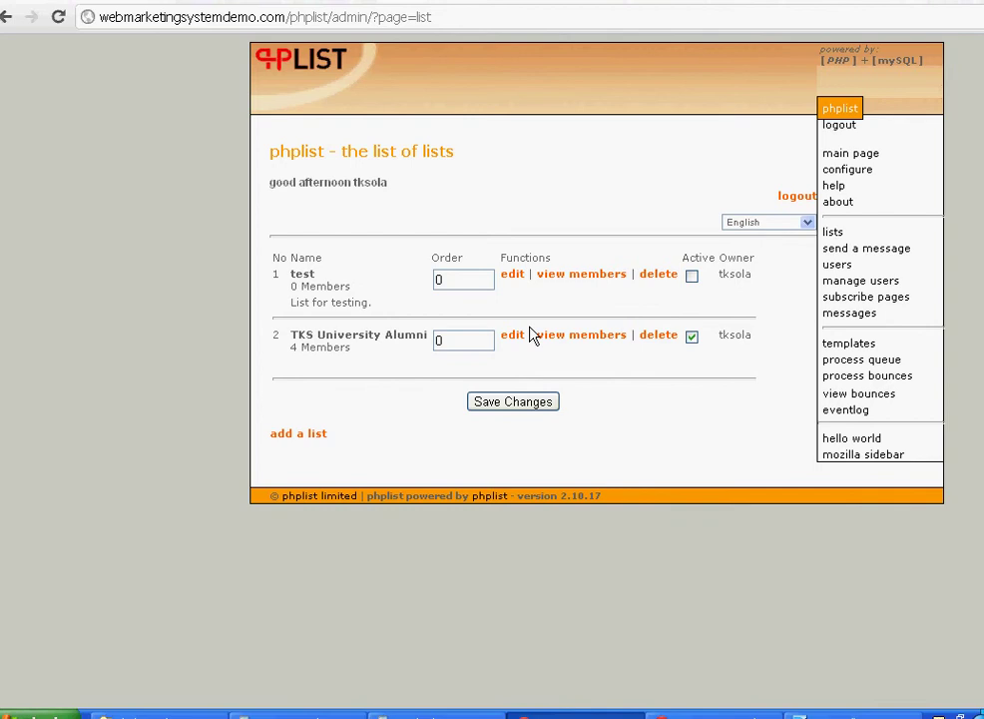
{"action": "left_click", "coordinate": [561, 340]}
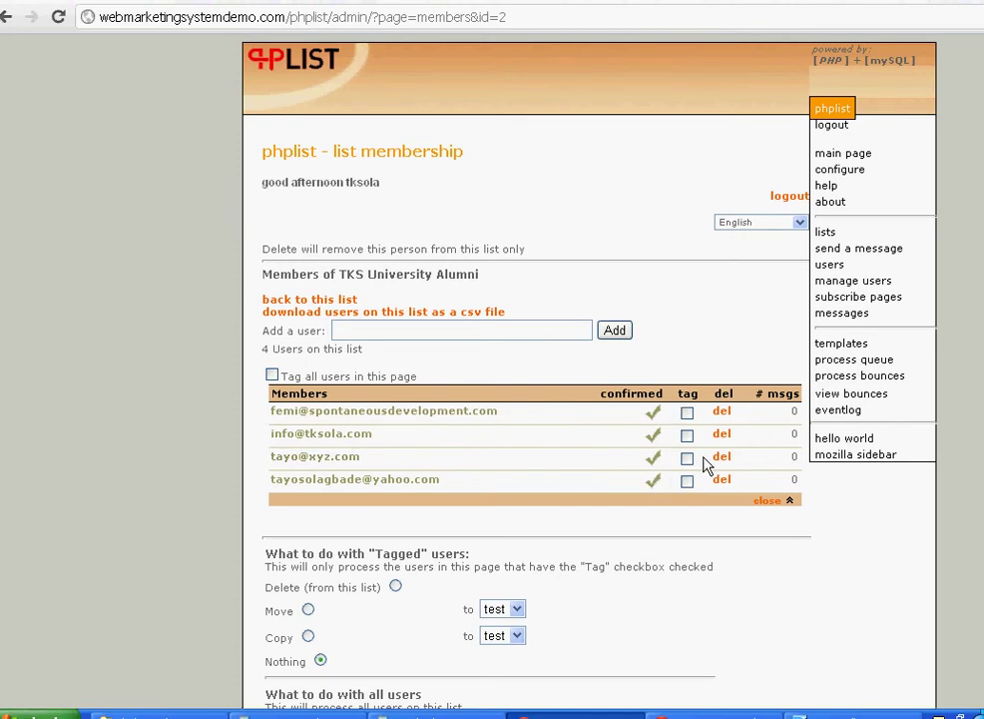
- Tick 'tks university alumni' membership for user ID 1 and save changes
{"action": "left_click", "coordinate": [864, 266]}
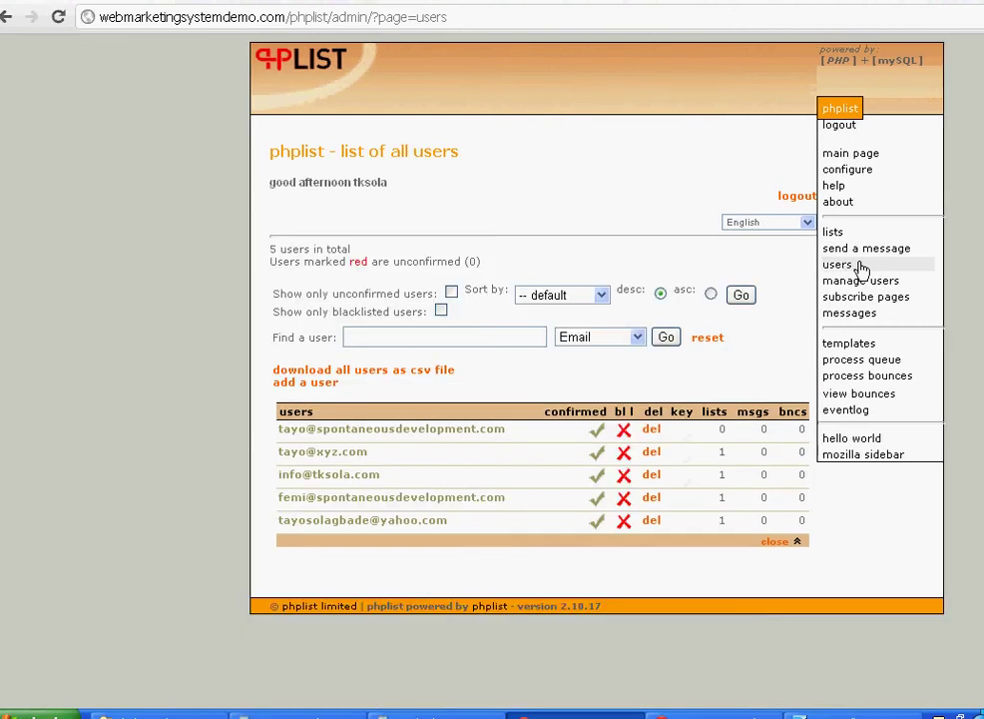
{"action": "left_click", "coordinate": [435, 438]}
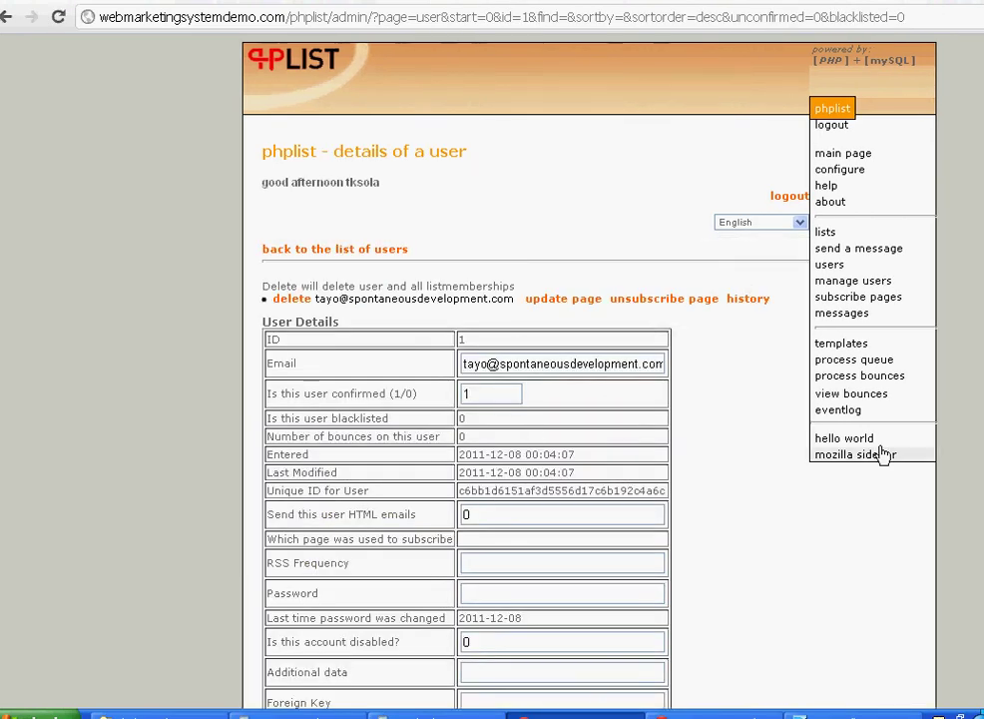
{"action": "scroll", "coordinate": [883, 454], "scroll_direction": "down", "scroll_amount": 3}
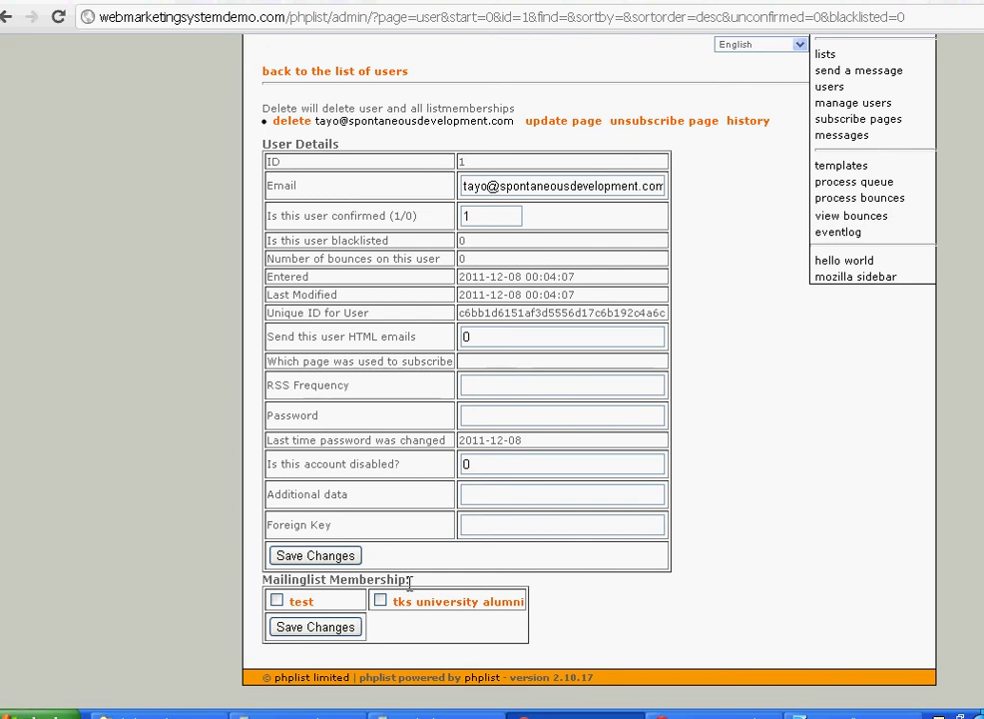
{"action": "left_click", "coordinate": [380, 600]}
{"action": "left_click", "coordinate": [322, 629]}
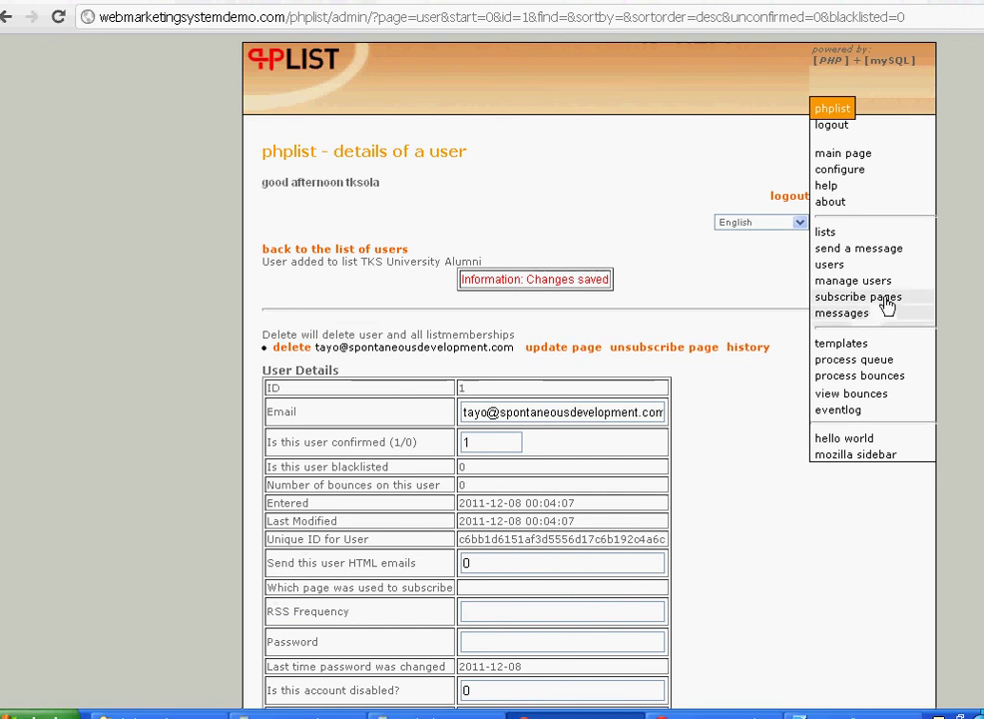
{"action": "left_click", "coordinate": [827, 232]}
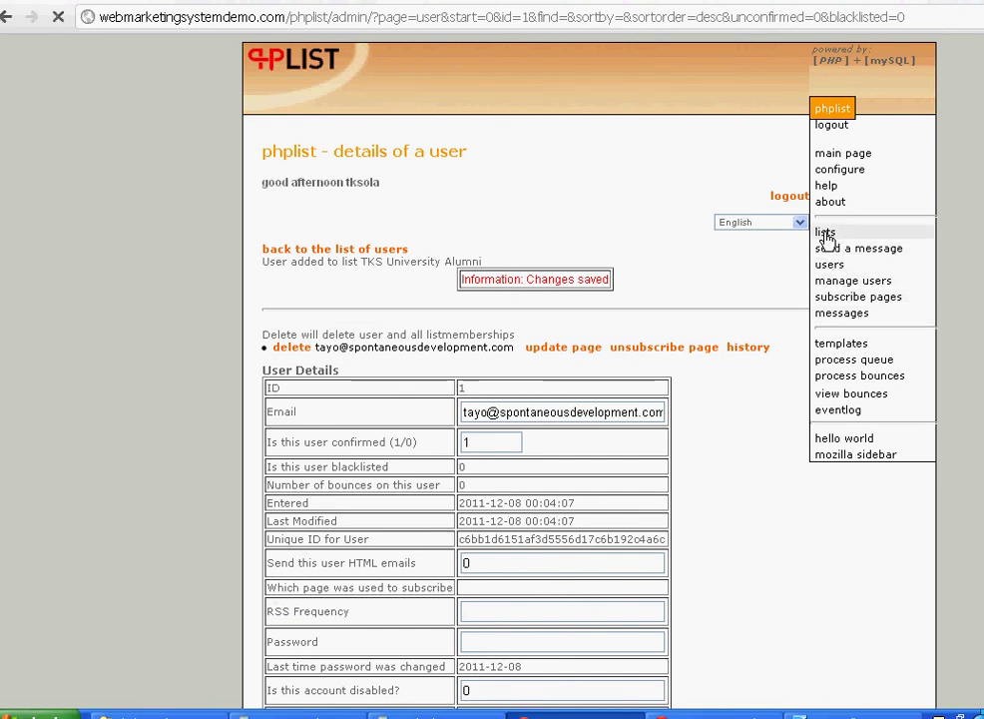